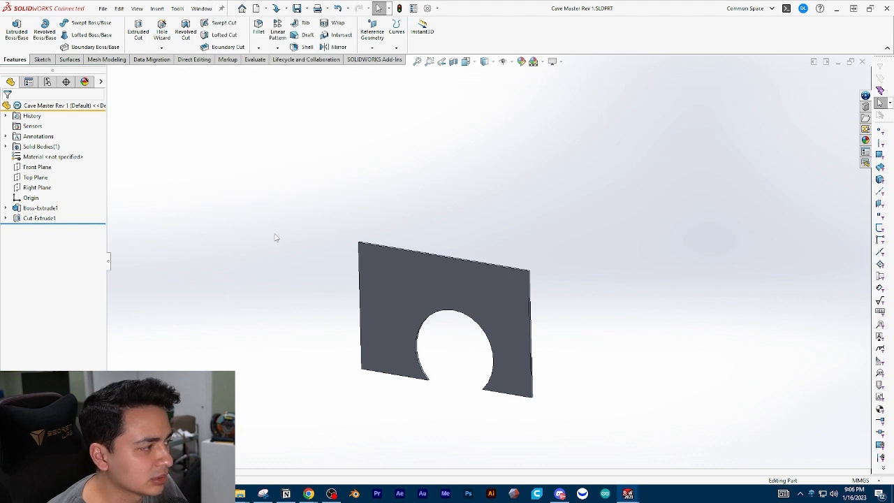
# Step: Start a new sketch on the narrow bottom face of the arched plate, beside the circular cutout
pyautogui.moveTo(427, 236)
pyautogui.mouseDown(button='middle')
pyautogui.moveTo(434, 201)
pyautogui.moveTo(459, 193)
pyautogui.moveTo(439, 224)
pyautogui.mouseUp(button='middle')
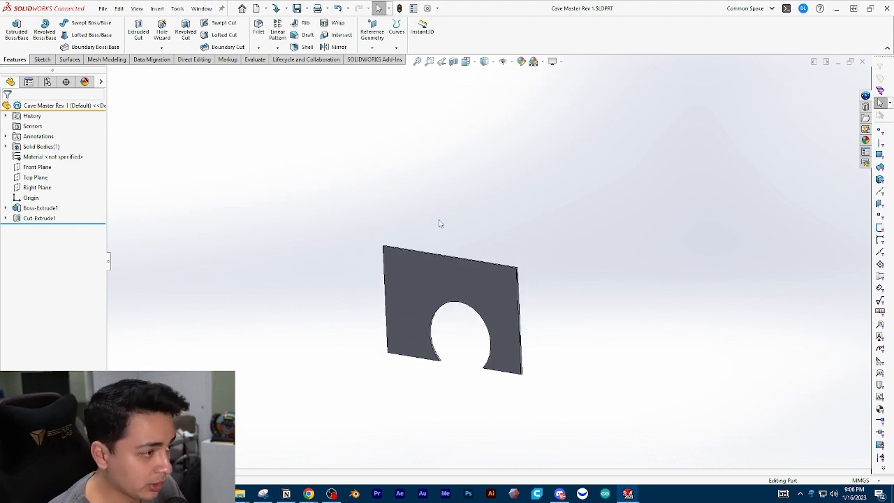
pyautogui.moveTo(493, 252); pyautogui.dragTo(529, 289, button='middle')
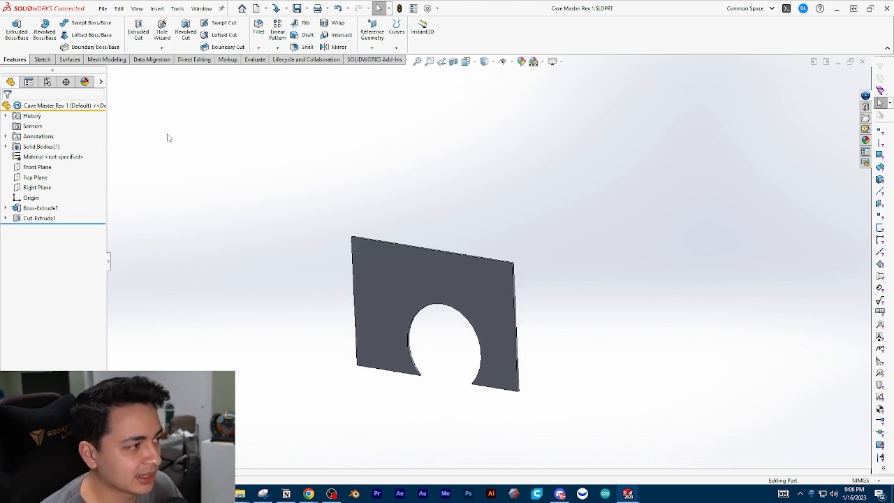
pyautogui.moveTo(248, 177); pyautogui.dragTo(222, 169, button='middle')
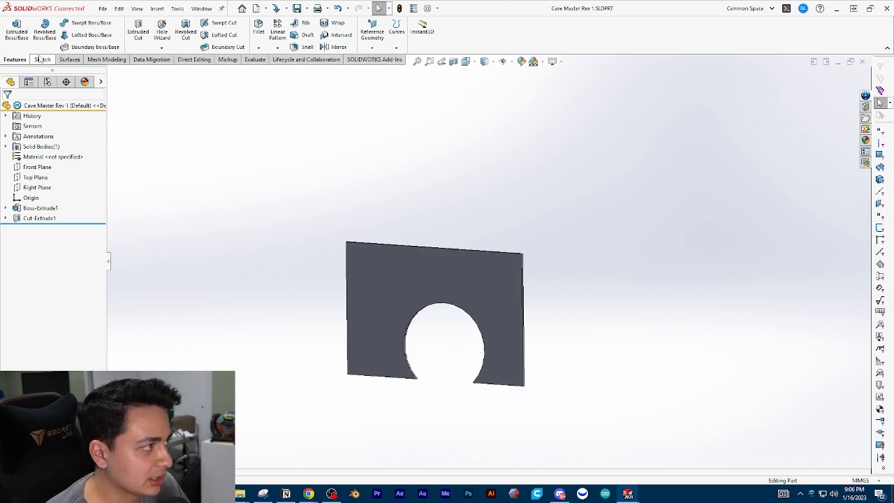
pyautogui.click(42, 60)
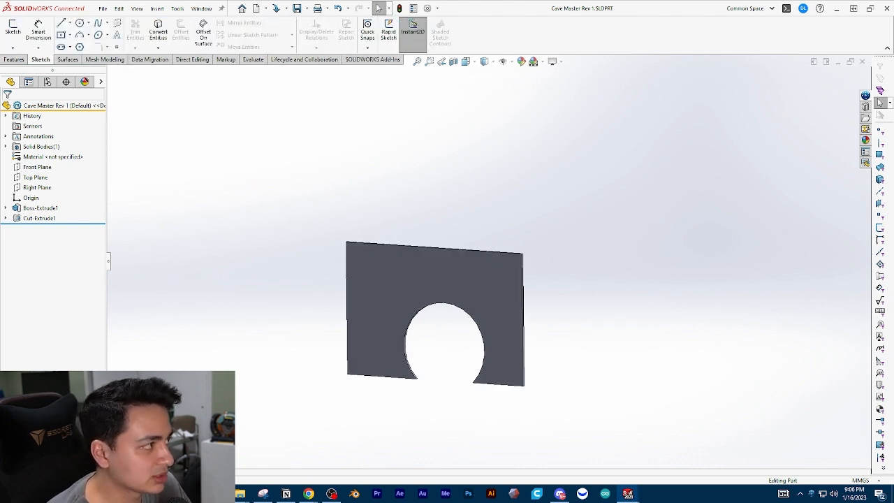
pyautogui.click(13, 32)
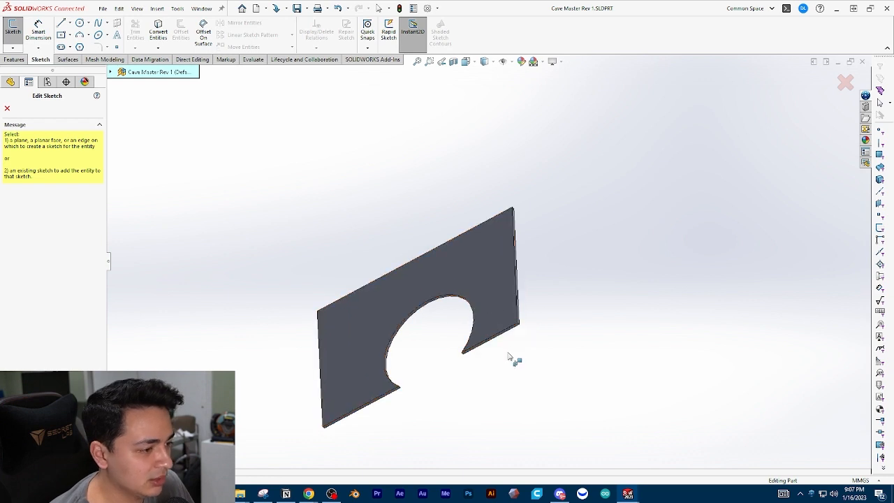
pyautogui.scroll(-6, 514, 325)
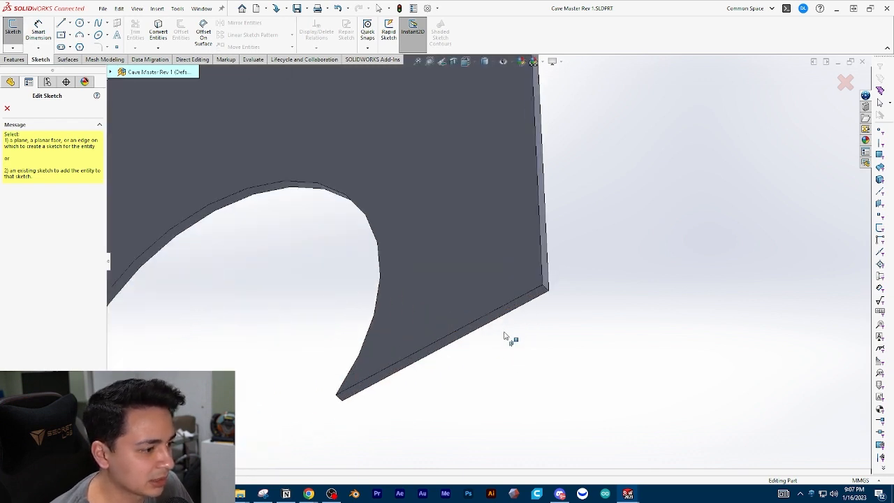
pyautogui.click(535, 298)
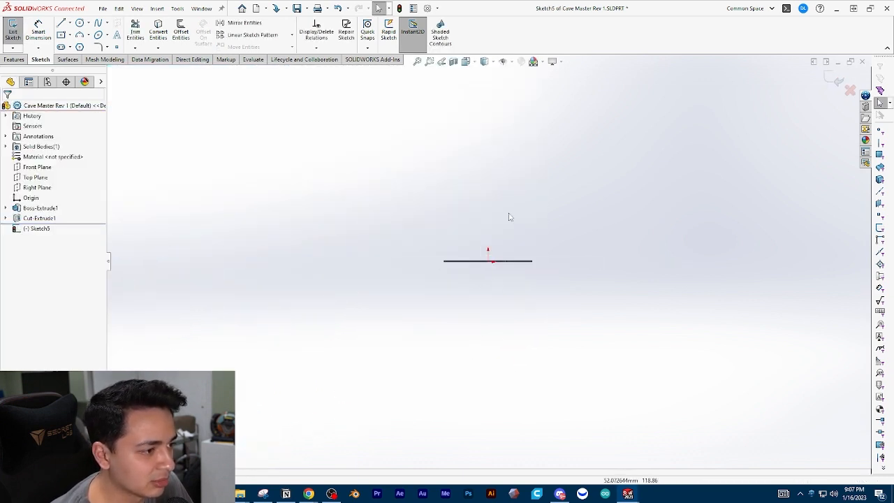
pyautogui.moveTo(520, 327)
pyautogui.mouseDown(button='middle')
pyautogui.moveTo(467, 415)
pyautogui.moveTo(449, 345)
pyautogui.moveTo(487, 299)
pyautogui.moveTo(454, 317)
pyautogui.moveTo(458, 281)
pyautogui.mouseUp(button='middle')
# Step: Sketch a corner rectangle from the plate's bottom outer corner, extending outward from the plate along its bottom edge
pyautogui.click(69, 35)
pyautogui.click(76, 47)
pyautogui.scroll(2, 423, 333)
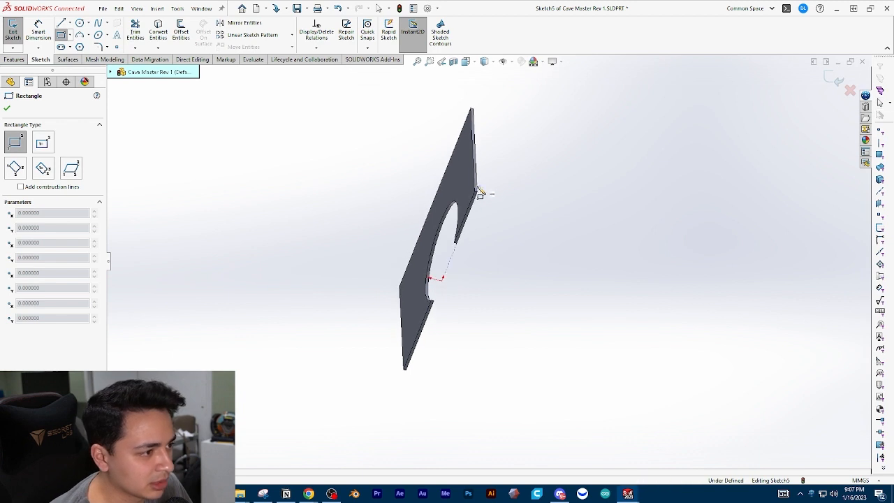
pyautogui.scroll(-2, 483, 209)
pyautogui.scroll(-2, 473, 199)
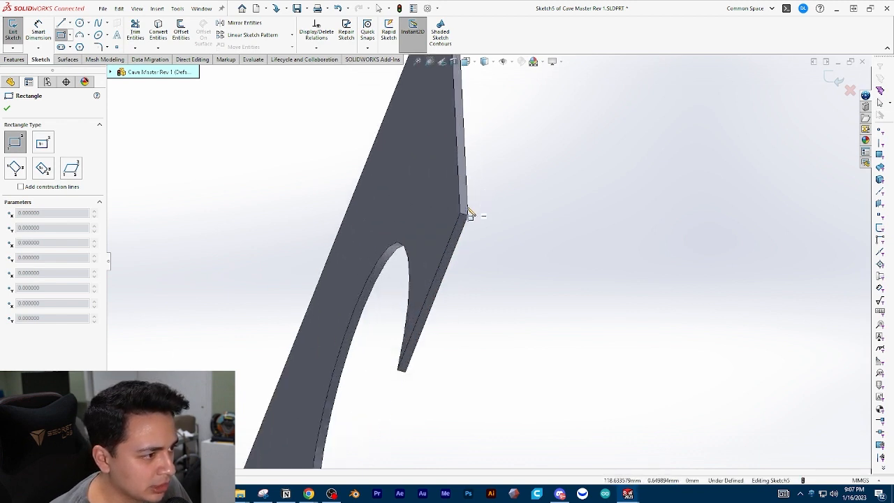
pyautogui.click(462, 217)
pyautogui.scroll(3, 474, 325)
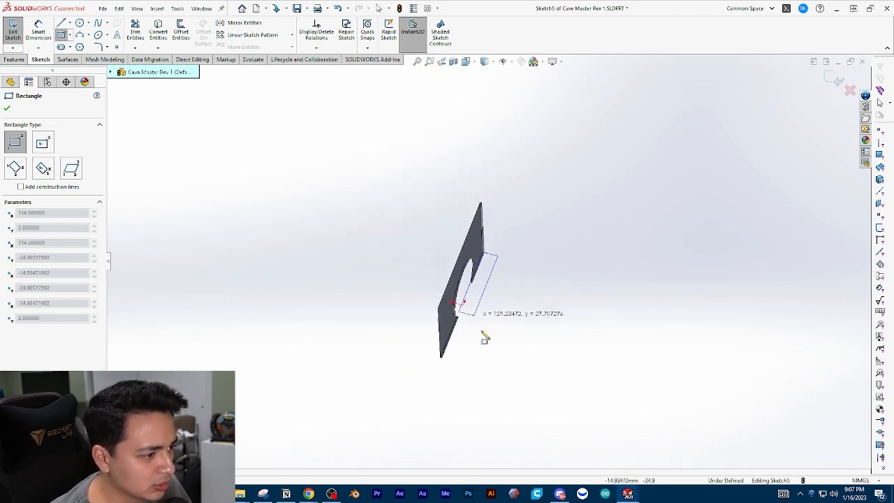
pyautogui.click(527, 346)
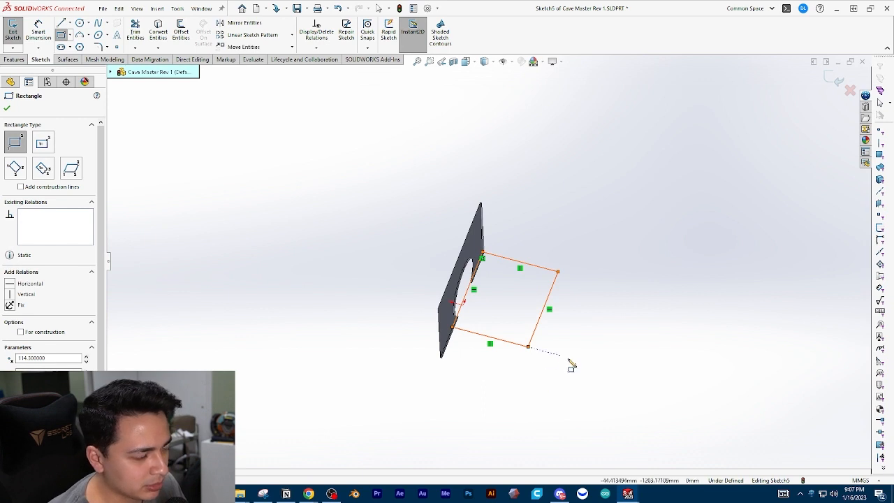
pyautogui.press('Escape')
pyautogui.scroll(-1, 533, 347)
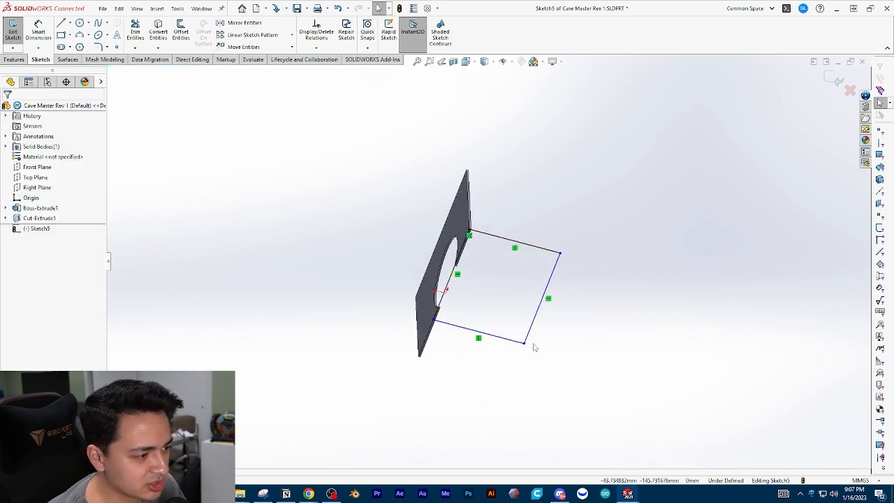
# Step: Move the rectangle's loose corner onto the plate's opposite bottom corner so the rectangle spans the plate's full width
pyautogui.moveTo(471, 317)
pyautogui.mouseDown(button='middle')
pyautogui.moveTo(459, 407)
pyautogui.moveTo(511, 300)
pyautogui.moveTo(498, 264)
pyautogui.moveTo(526, 242)
pyautogui.mouseUp(button='middle')
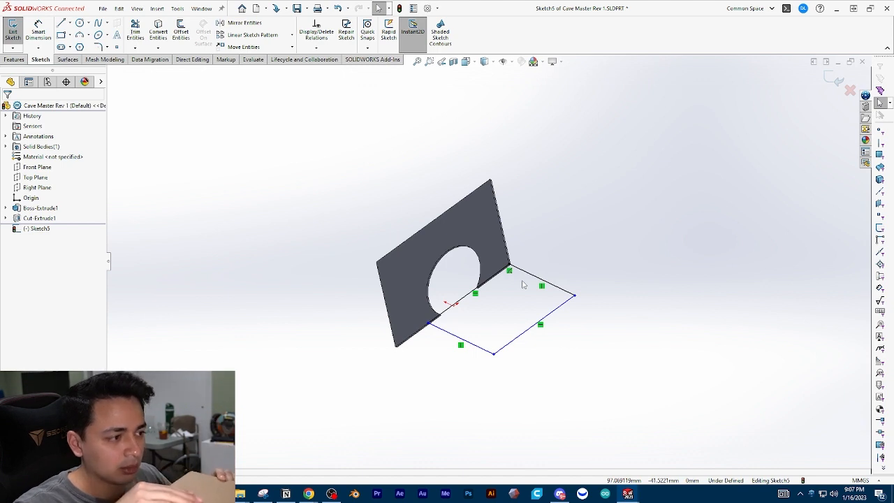
pyautogui.moveTo(479, 321)
pyautogui.mouseDown(button='middle')
pyautogui.moveTo(474, 295)
pyautogui.moveTo(503, 387)
pyautogui.moveTo(447, 234)
pyautogui.moveTo(368, 490)
pyautogui.mouseUp(button='middle')
pyautogui.moveTo(458, 301); pyautogui.dragTo(641, 288, button='middle')
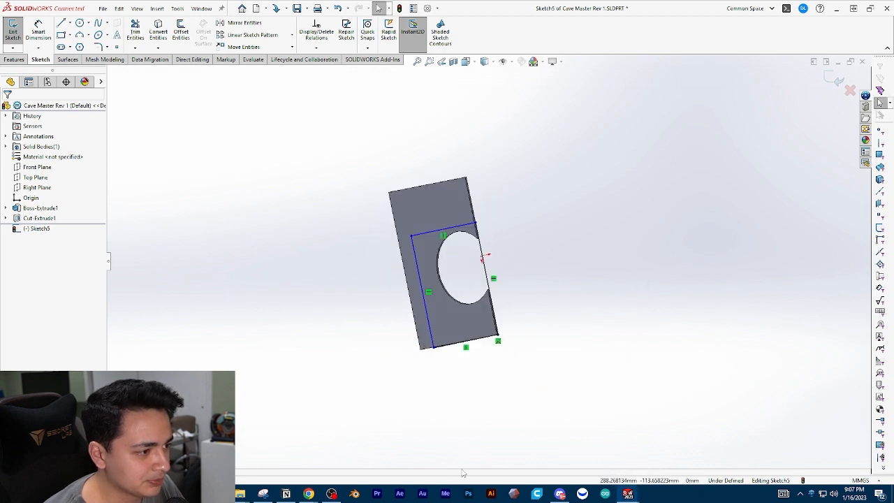
pyautogui.moveTo(503, 389)
pyautogui.mouseDown(button='middle')
pyautogui.moveTo(479, 219)
pyautogui.moveTo(356, 413)
pyautogui.moveTo(475, 476)
pyautogui.moveTo(507, 240)
pyautogui.moveTo(538, 439)
pyautogui.moveTo(514, 344)
pyautogui.moveTo(494, 316)
pyautogui.moveTo(596, 240)
pyautogui.moveTo(604, 295)
pyautogui.moveTo(520, 337)
pyautogui.moveTo(511, 404)
pyautogui.moveTo(544, 293)
pyautogui.moveTo(559, 186)
pyautogui.moveTo(389, 238)
pyautogui.moveTo(495, 105)
pyautogui.moveTo(495, 299)
pyautogui.moveTo(443, 263)
pyautogui.moveTo(500, 279)
pyautogui.moveTo(469, 307)
pyautogui.mouseUp(button='middle')
pyautogui.scroll(-3, 456, 322)
pyautogui.scroll(4, 485, 264)
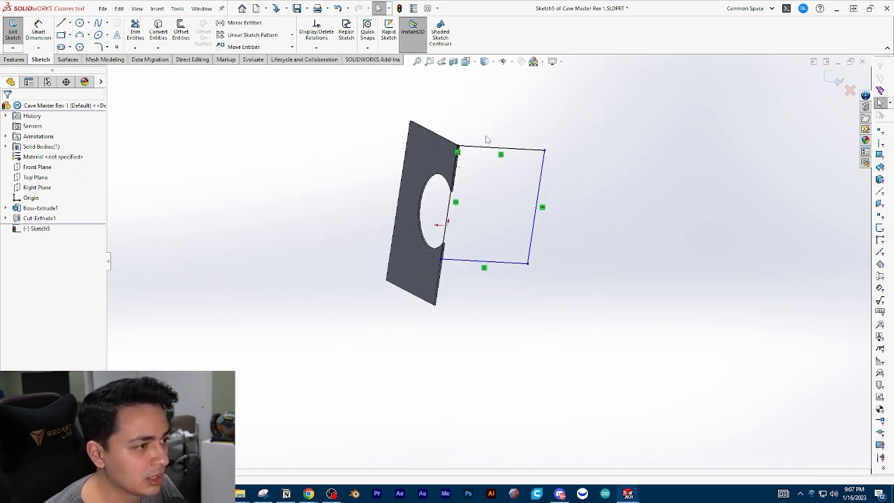
pyautogui.scroll(-3, 457, 165)
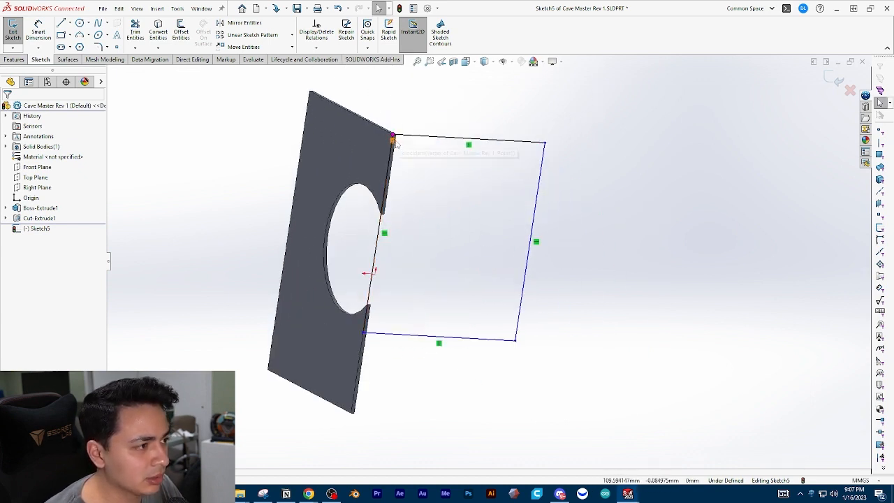
pyautogui.scroll(-2, 448, 117)
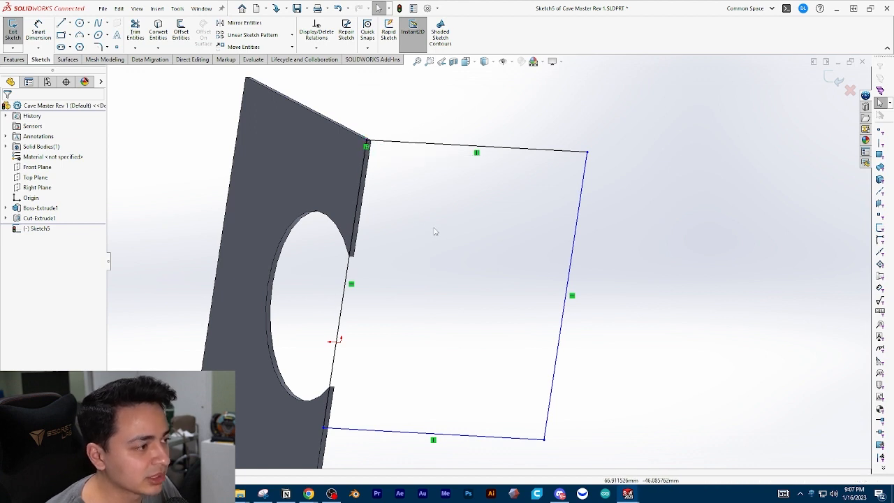
pyautogui.scroll(5, 435, 233)
pyautogui.scroll(-3, 482, 394)
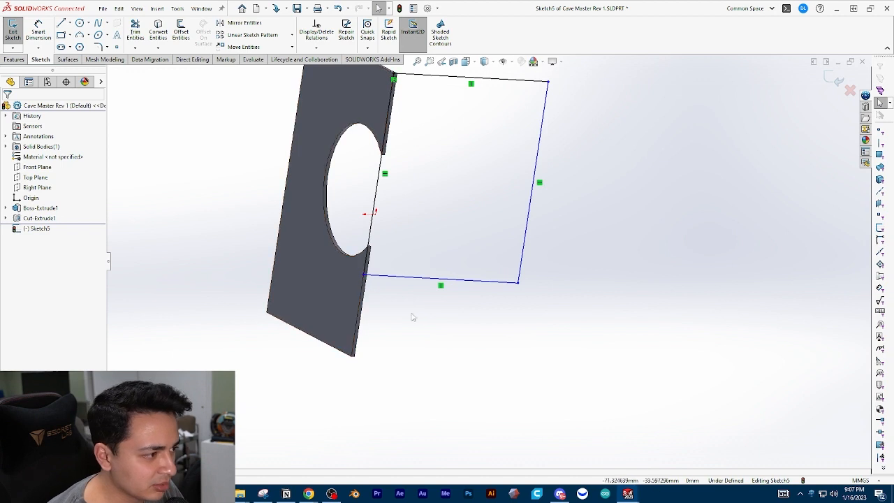
pyautogui.scroll(-3, 412, 314)
pyautogui.moveTo(318, 221)
pyautogui.mouseDown()
pyautogui.moveTo(309, 349)
pyautogui.moveTo(299, 363)
pyautogui.mouseUp()
pyautogui.scroll(4, 340, 393)
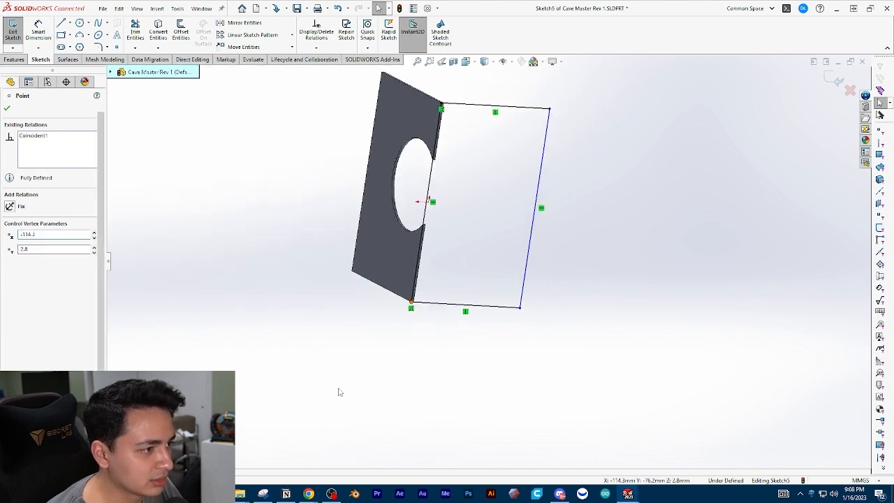
pyautogui.press('Escape')
# Step: Lengthen the rectangle by moving its outer edge farther away from the plate
pyautogui.keyDown('ctrl'); pyautogui.moveTo(489, 198); pyautogui.dragTo(439, 304, button='middle'); pyautogui.keyUp('ctrl')
pyautogui.moveTo(380, 250)
pyautogui.mouseDown(button='middle')
pyautogui.moveTo(413, 241)
pyautogui.moveTo(441, 343)
pyautogui.moveTo(500, 375)
pyautogui.moveTo(479, 459)
pyautogui.moveTo(487, 207)
pyautogui.moveTo(376, 280)
pyautogui.mouseUp(button='middle')
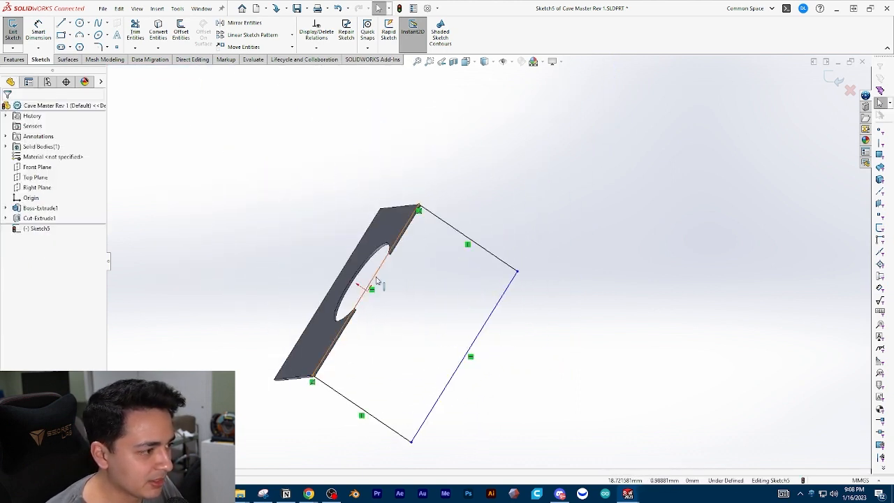
pyautogui.moveTo(441, 201)
pyautogui.mouseDown(button='middle')
pyautogui.moveTo(447, 305)
pyautogui.moveTo(431, 395)
pyautogui.moveTo(407, 248)
pyautogui.moveTo(399, 259)
pyautogui.mouseUp(button='middle')
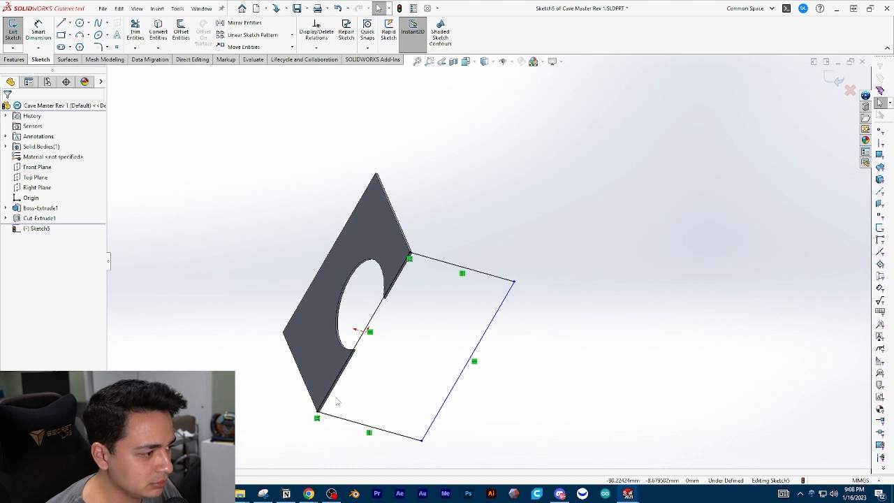
pyautogui.moveTo(391, 194); pyautogui.dragTo(407, 271, button='middle')
pyautogui.scroll(3, 414, 259)
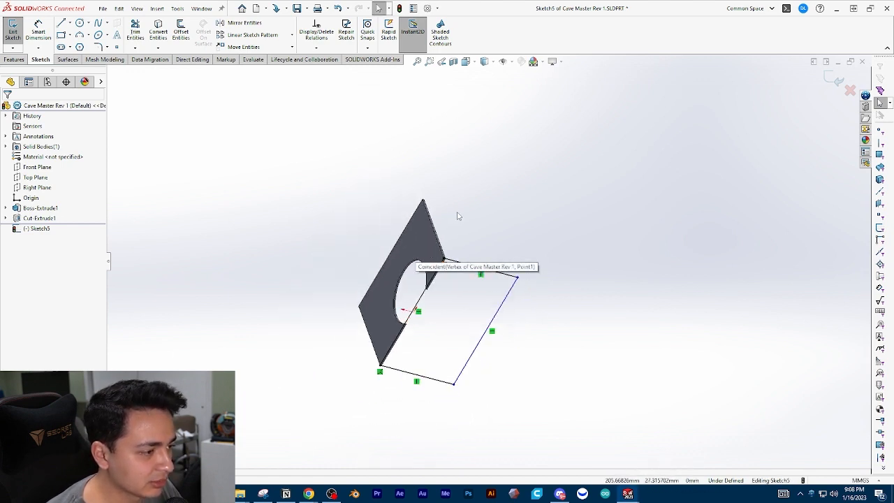
pyautogui.moveTo(457, 216); pyautogui.dragTo(417, 430, button='middle')
pyautogui.keyDown('ctrl'); pyautogui.moveTo(494, 299); pyautogui.dragTo(479, 369, button='middle'); pyautogui.keyUp('ctrl')
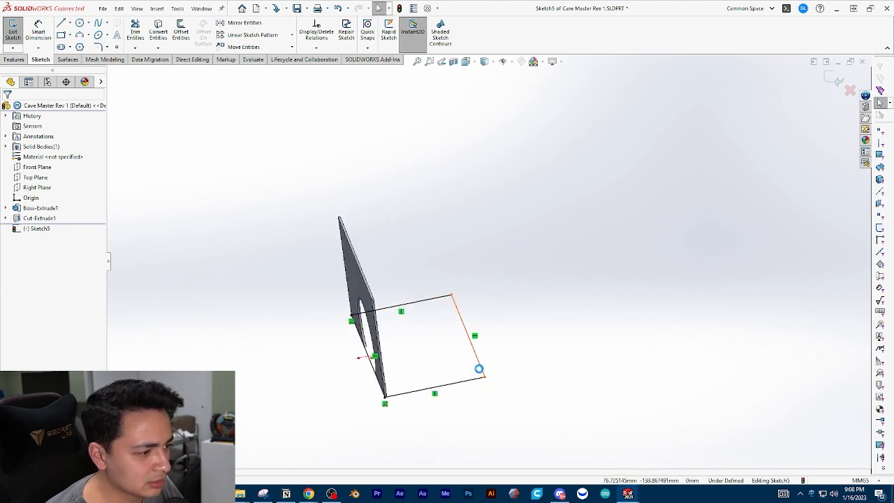
pyautogui.click(478, 355)
pyautogui.moveTo(477, 353); pyautogui.dragTo(516, 359)
pyautogui.click(529, 363)
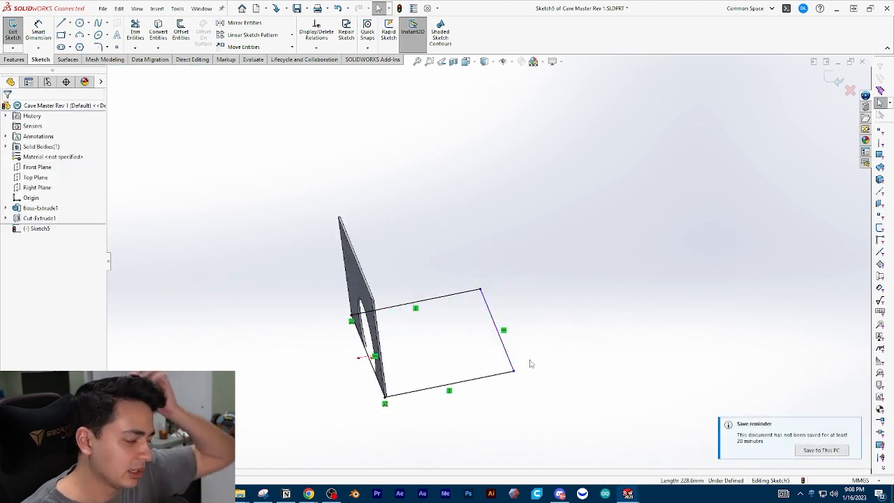
pyautogui.moveTo(528, 363); pyautogui.dragTo(523, 340, button='middle')
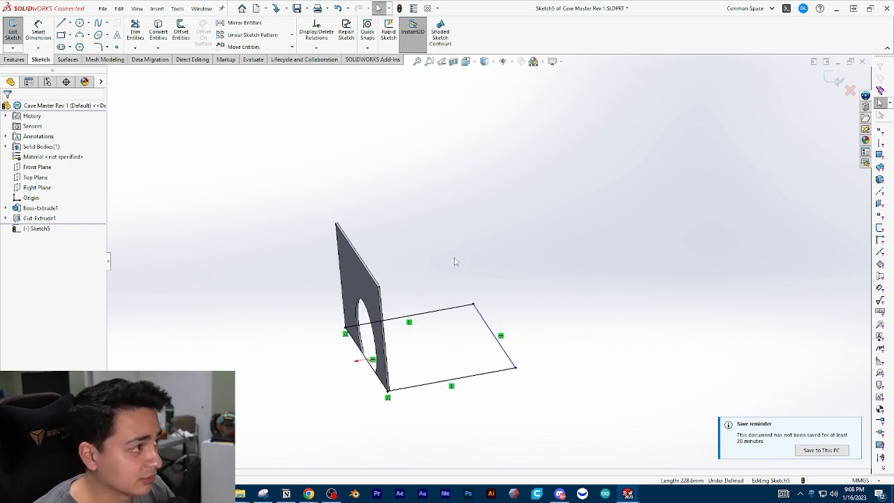
pyautogui.moveTo(454, 261); pyautogui.dragTo(465, 351, button='middle')
pyautogui.moveTo(420, 287); pyautogui.dragTo(431, 323, button='middle')
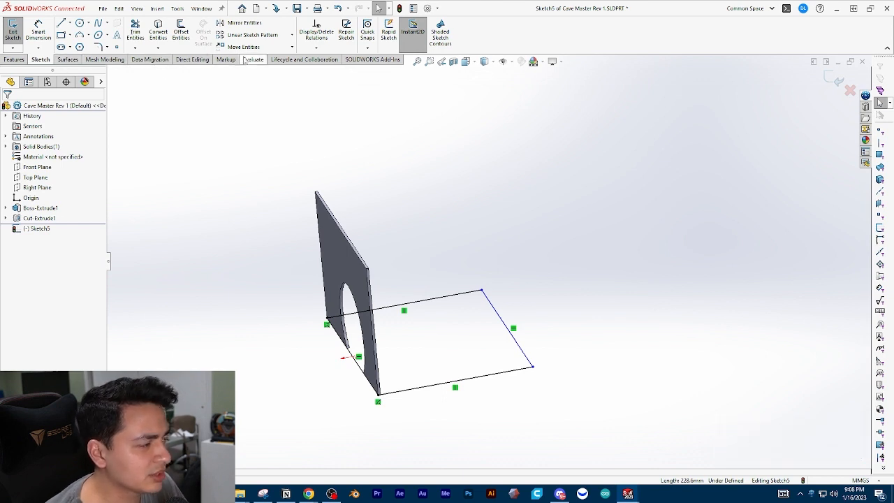
pyautogui.click(158, 63)
pyautogui.click(42, 60)
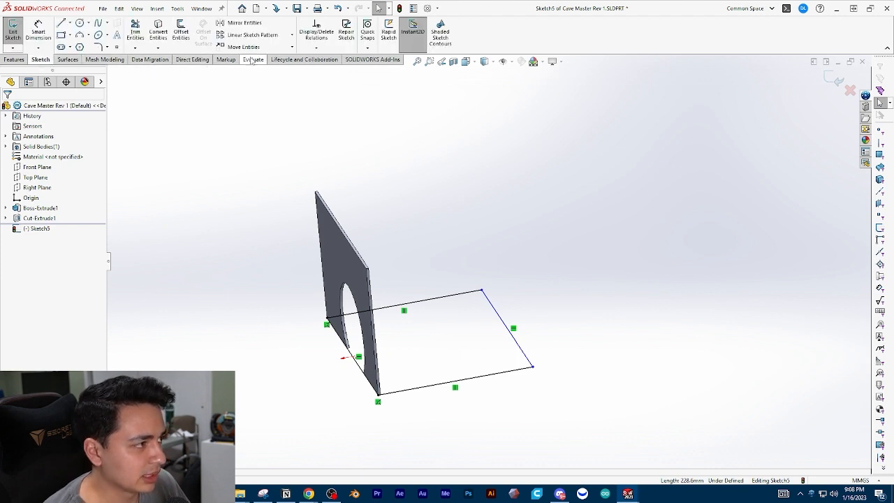
pyautogui.rightClick(469, 49)
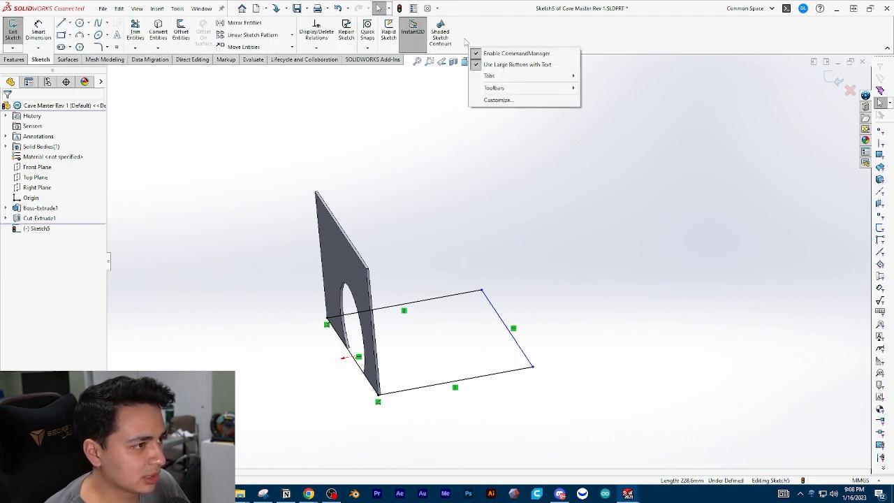
pyautogui.moveTo(489, 76)
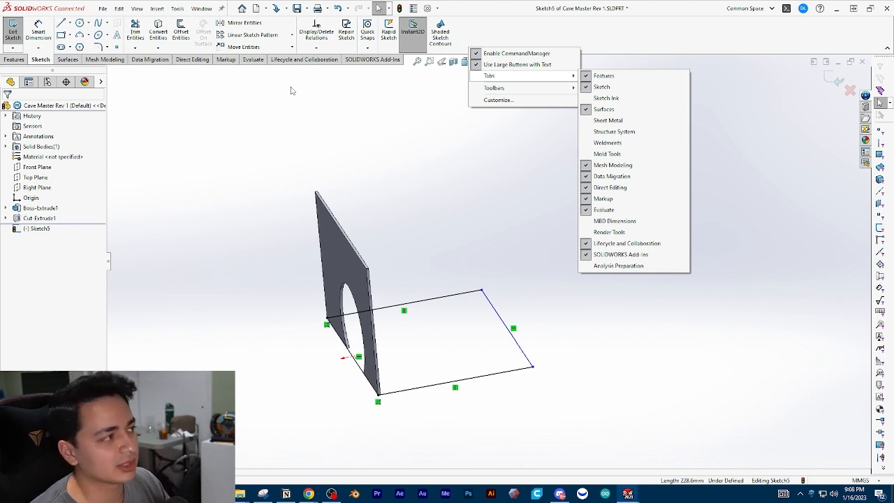
pyautogui.click(356, 110)
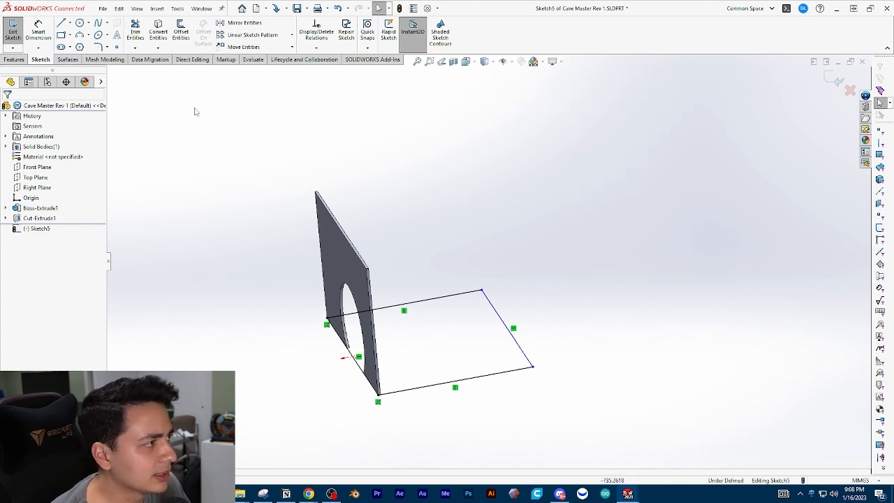
# Step: Measure the length of the plate's top edge
pyautogui.click(235, 59)
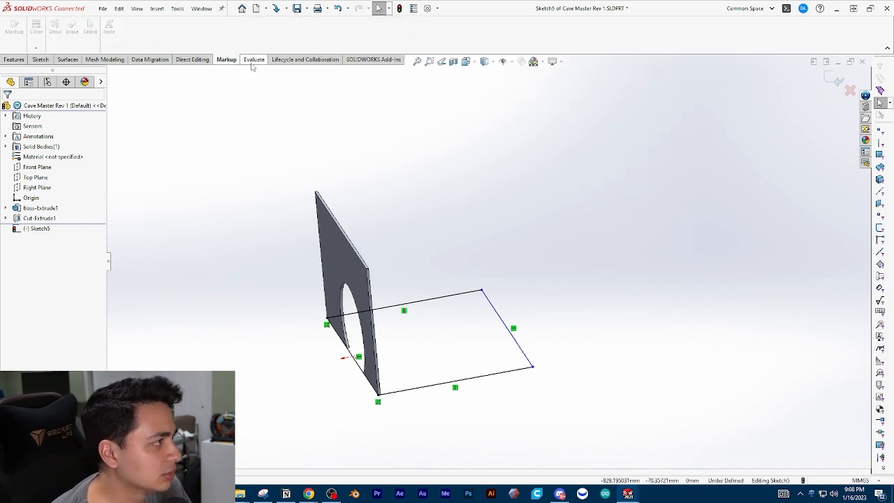
pyautogui.click(254, 60)
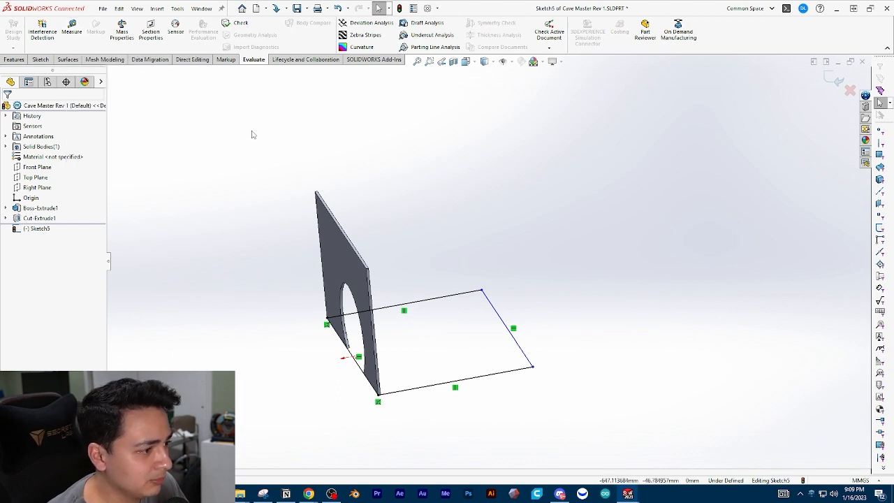
pyautogui.press('m')
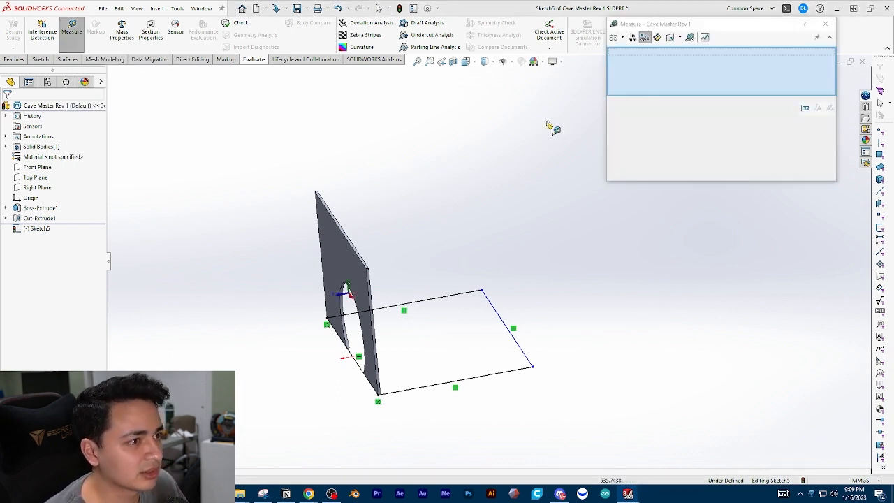
pyautogui.moveTo(430, 236); pyautogui.dragTo(429, 258, button='middle')
pyautogui.scroll(-1, 395, 259)
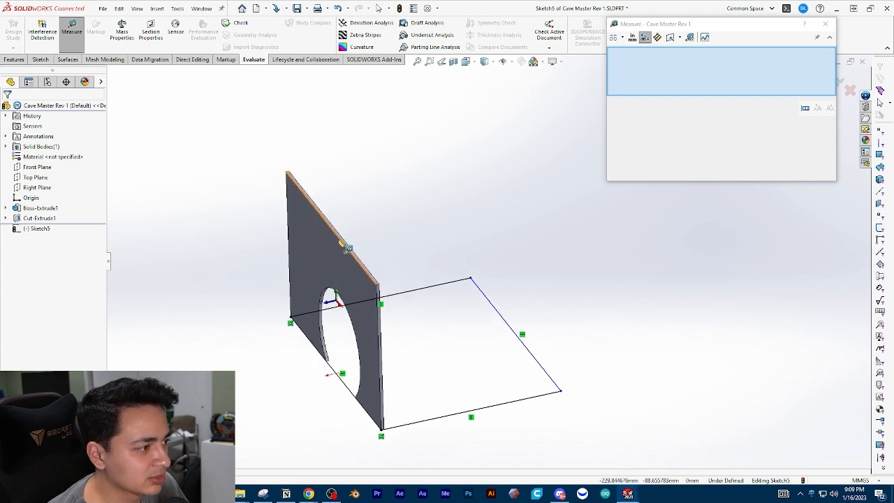
pyautogui.click(344, 245)
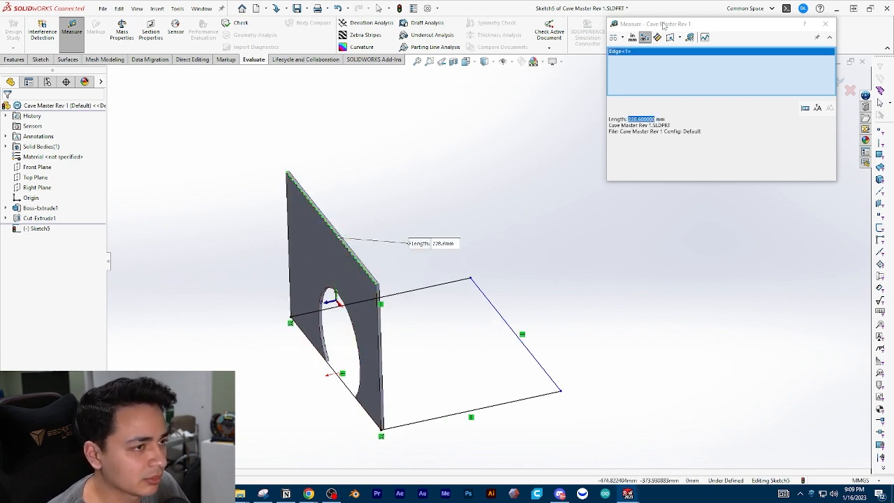
# Step: Move the Measure window closer to the model, read the top edge's length and close the measurement
pyautogui.moveTo(663, 25); pyautogui.dragTo(543, 107)
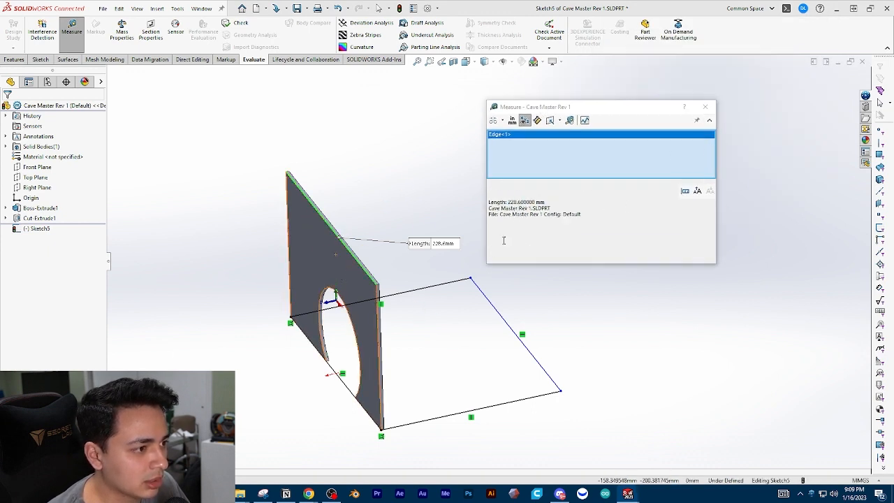
pyautogui.click(521, 202)
pyautogui.click(705, 106)
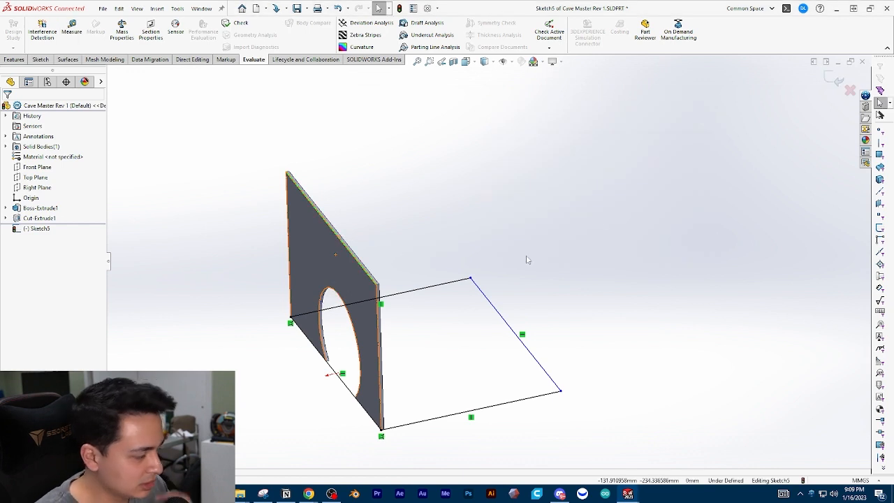
# Step: Measure the plate's outer vertical edge and copy its length value
pyautogui.moveTo(510, 252); pyautogui.dragTo(498, 244, button='middle')
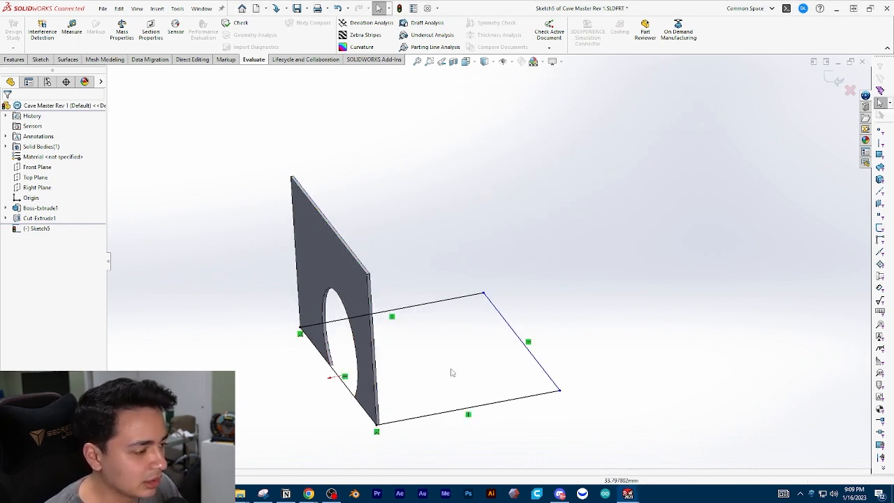
pyautogui.scroll(1, 450, 320)
pyautogui.moveTo(451, 320)
pyautogui.mouseDown(button='middle')
pyautogui.moveTo(479, 254)
pyautogui.moveTo(515, 244)
pyautogui.moveTo(480, 271)
pyautogui.mouseUp(button='middle')
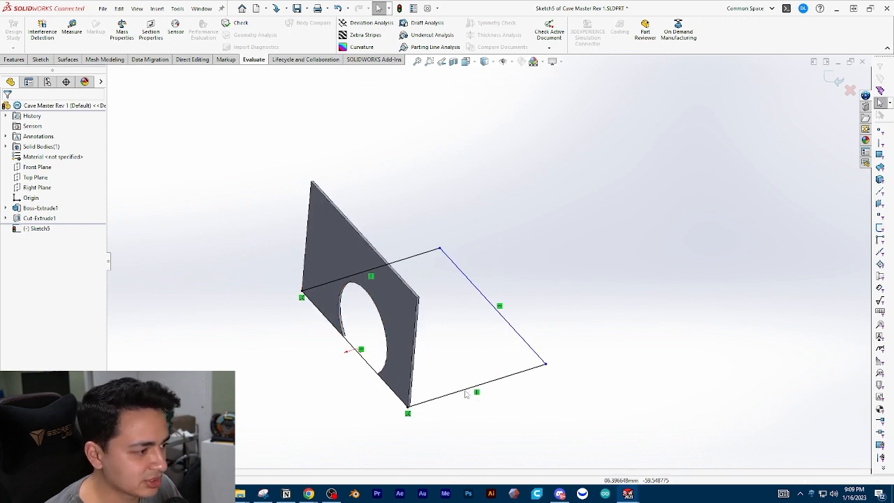
pyautogui.moveTo(465, 391)
pyautogui.mouseDown(button='middle')
pyautogui.moveTo(459, 325)
pyautogui.moveTo(403, 277)
pyautogui.mouseUp(button='middle')
pyautogui.press('m')
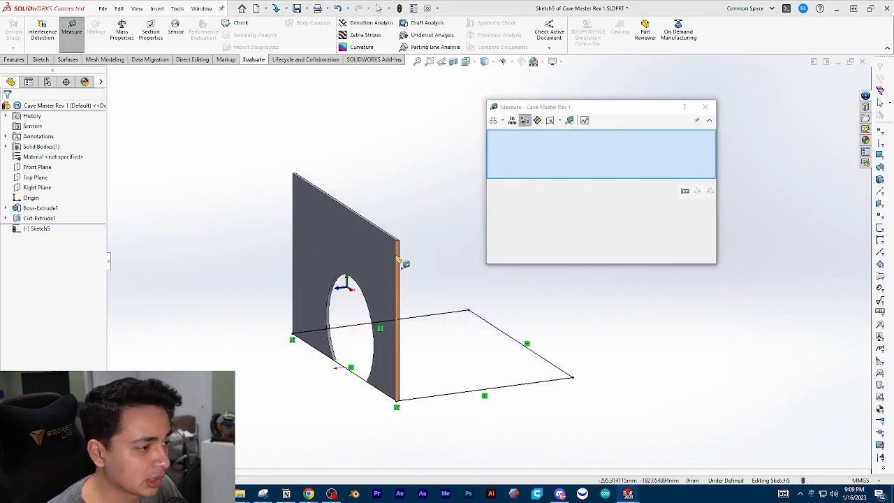
pyautogui.click(398, 260)
pyautogui.scroll(-1, 466, 301)
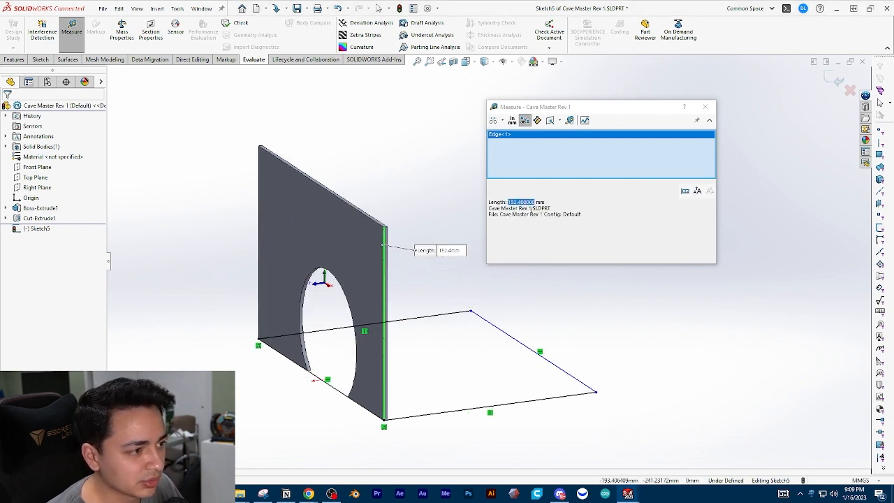
pyautogui.doubleClick(527, 203)
pyautogui.hotkey('ctrl', 'c')
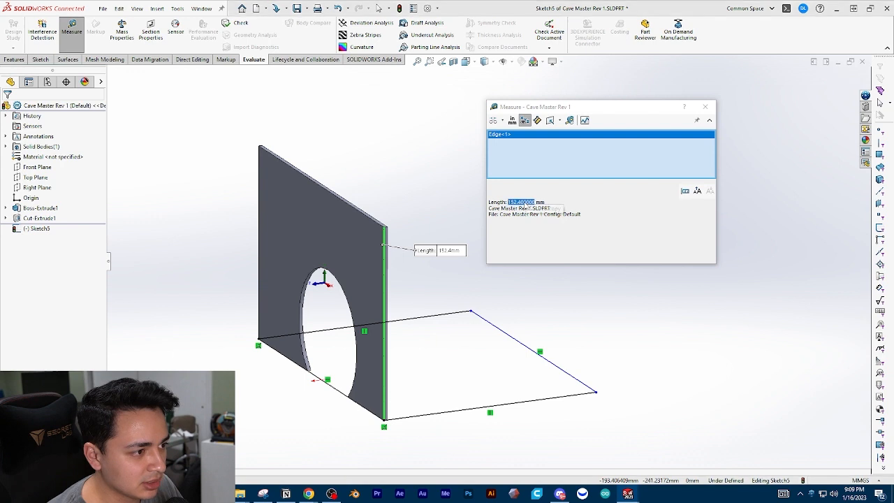
pyautogui.click(705, 107)
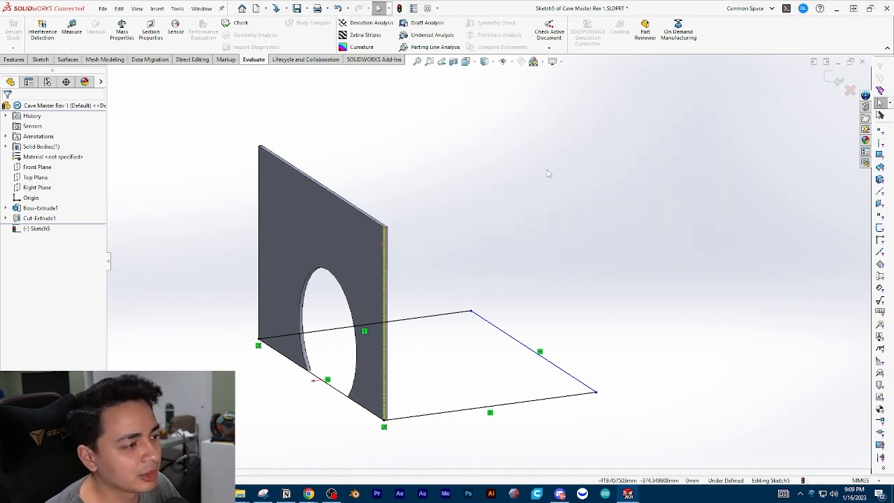
# Step: Dimension the rectangle's side running away from the plate, setting it to the copied length of 152.4 mm
pyautogui.moveTo(531, 217); pyautogui.dragTo(535, 235, button='middle')
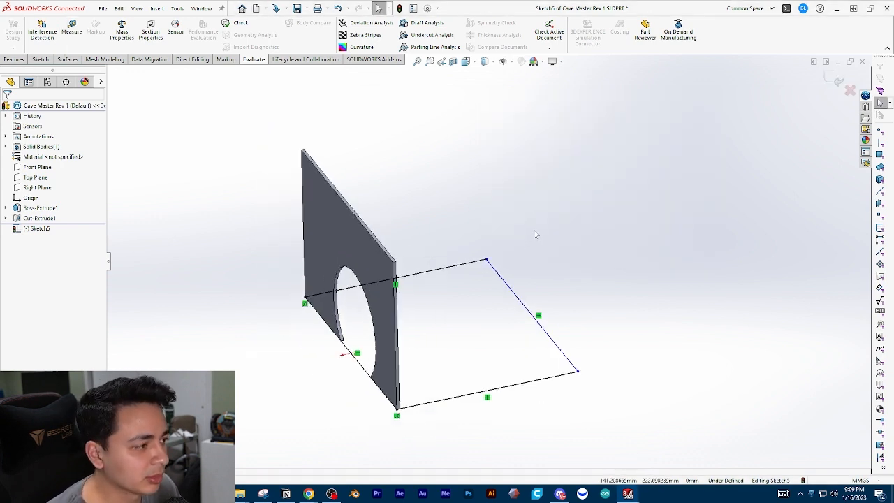
pyautogui.click(461, 396)
pyautogui.scroll(2, 470, 397)
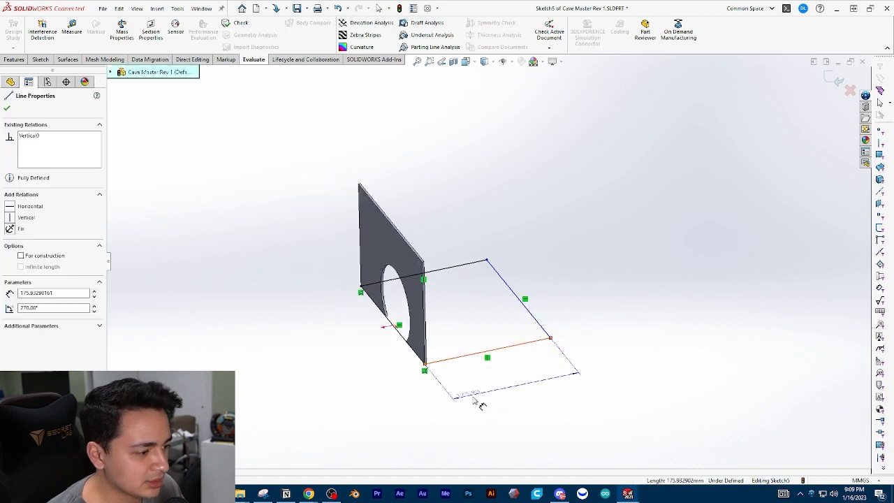
pyautogui.click(495, 394)
pyautogui.scroll(-1, 567, 370)
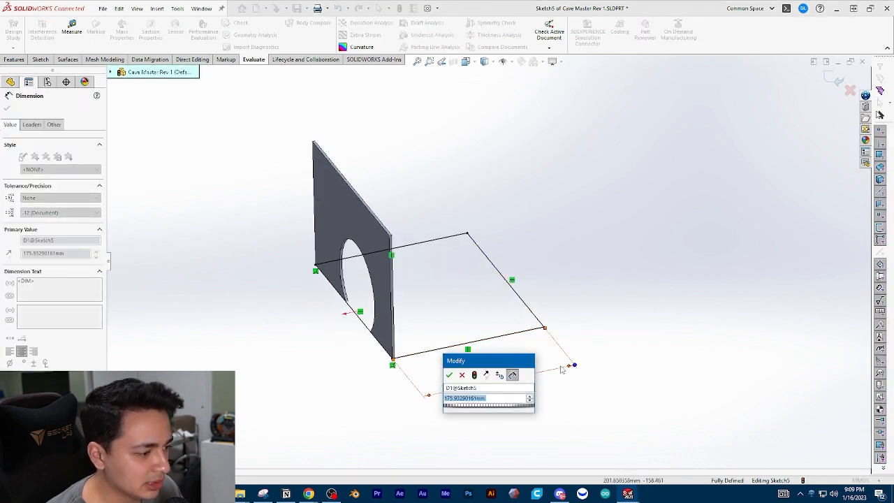
pyautogui.hotkey('ctrl', 'v')
pyautogui.press('Return')
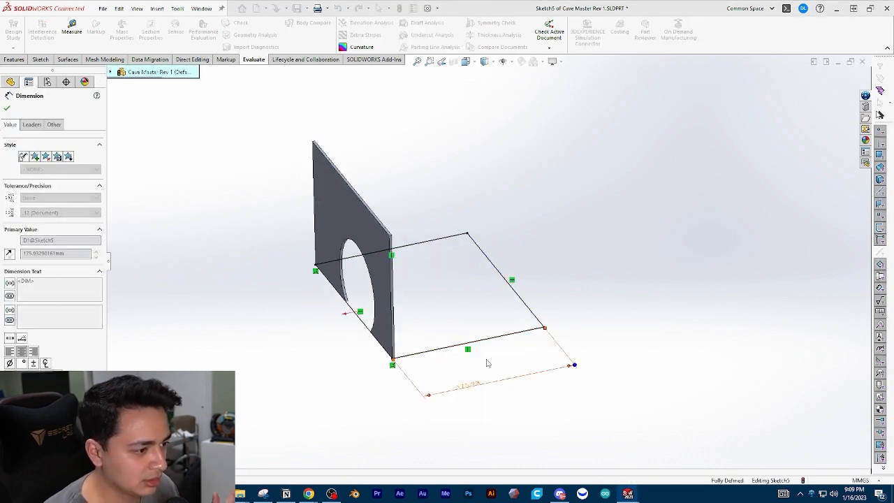
pyautogui.press('Escape')
# Step: Extrude the base rectangle 2.8 mm downward with Merge result turned off to make it a separate body
pyautogui.moveTo(509, 285)
pyautogui.mouseDown(button='middle')
pyautogui.moveTo(435, 325)
pyautogui.moveTo(435, 315)
pyautogui.mouseUp(button='middle')
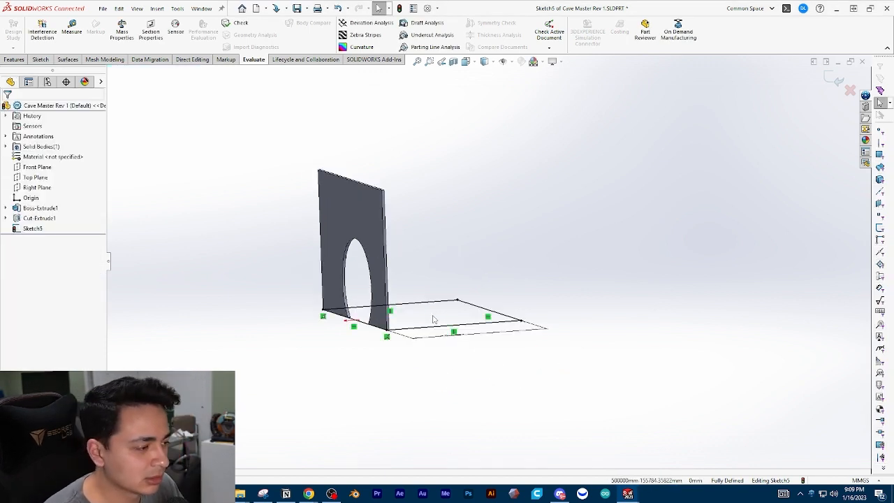
pyautogui.click(21, 60)
pyautogui.moveTo(391, 265)
pyautogui.mouseDown(button='middle')
pyautogui.moveTo(391, 305)
pyautogui.moveTo(391, 279)
pyautogui.mouseUp(button='middle')
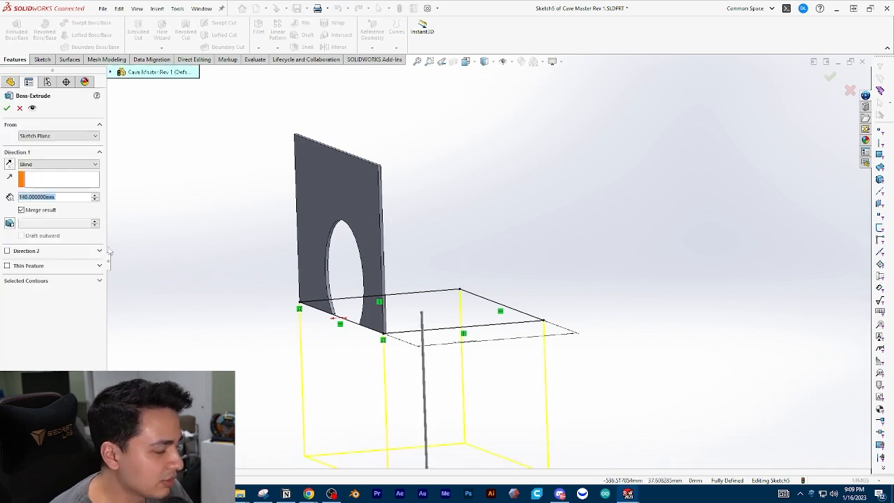
pyautogui.write('.8')
pyautogui.press('Return')
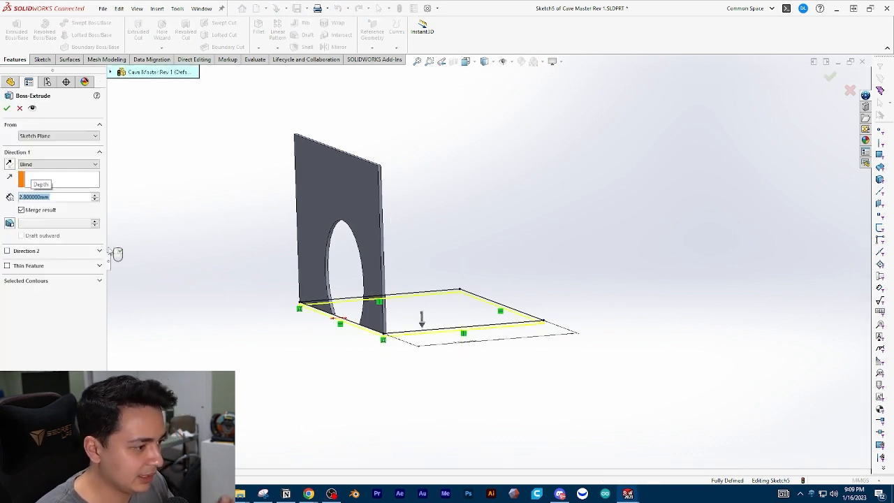
pyautogui.moveTo(228, 283); pyautogui.dragTo(247, 299, button='middle')
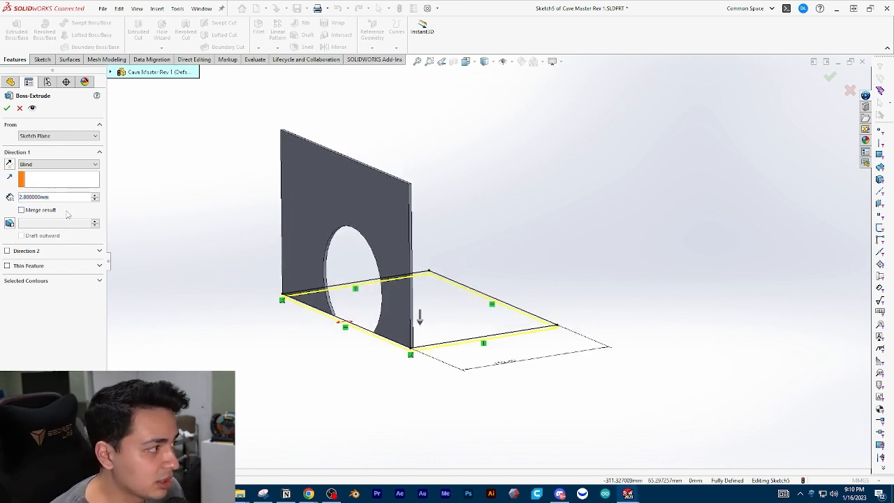
pyautogui.moveTo(344, 317)
pyautogui.mouseDown(button='middle')
pyautogui.moveTo(339, 289)
pyautogui.moveTo(339, 300)
pyautogui.mouseUp(button='middle')
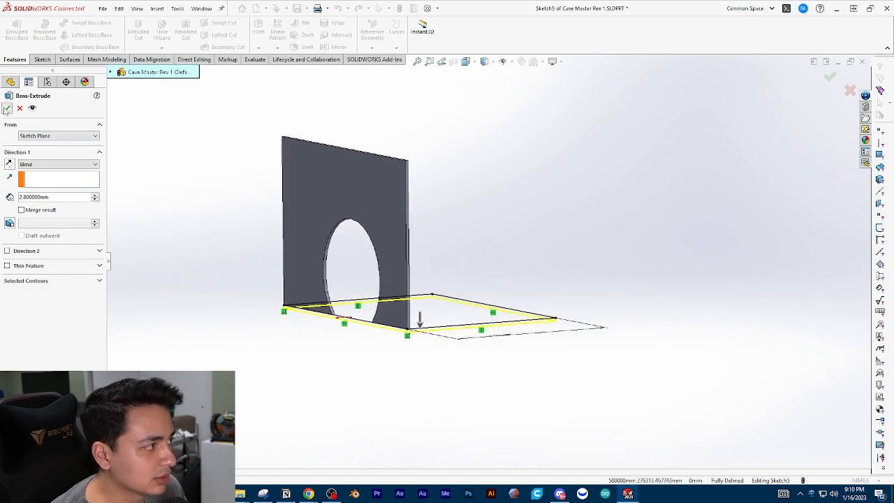
pyautogui.click(7, 108)
# Step: Expand the list of solid bodies and highlight the upright plate's body in the model
pyautogui.moveTo(219, 194); pyautogui.dragTo(163, 230, button='middle')
pyautogui.click(6, 147)
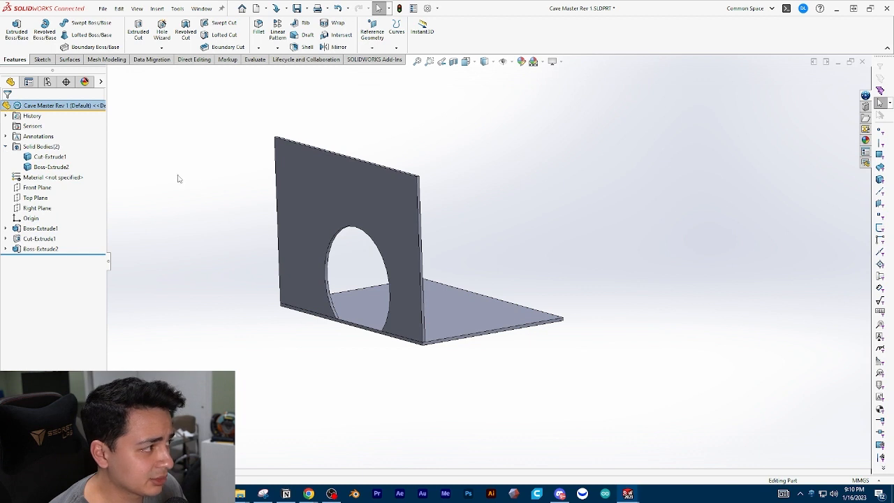
pyautogui.click(49, 156)
pyautogui.press('z')
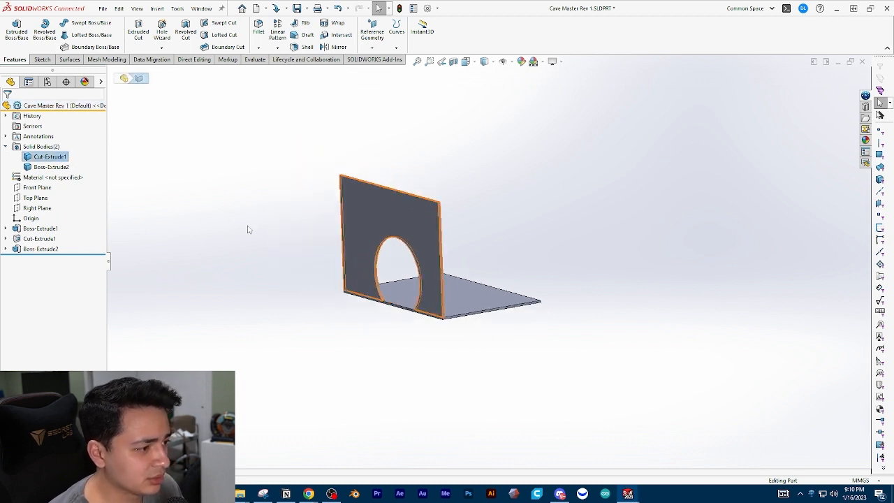
pyautogui.click(285, 223)
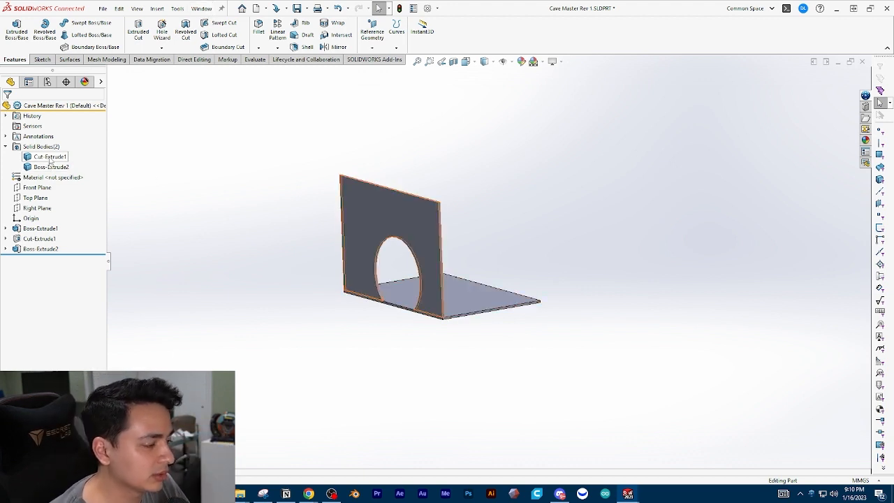
pyautogui.scroll(-2, 468, 239)
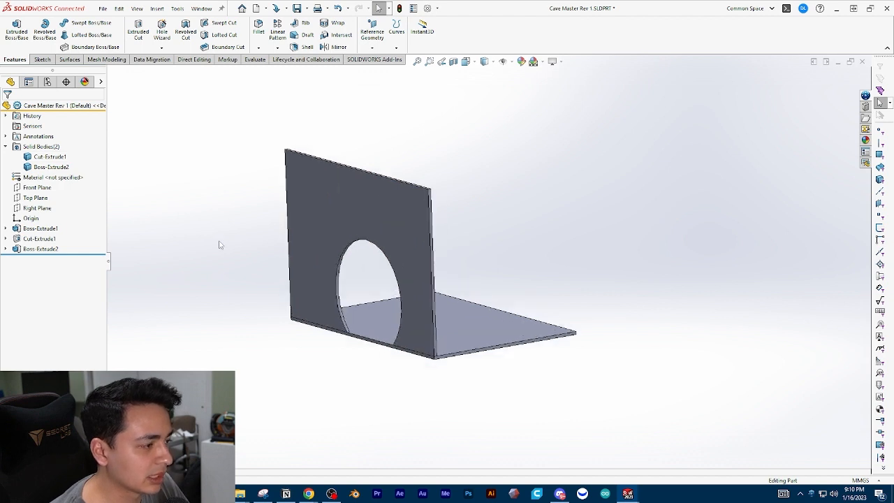
# Step: Edit the base extrusion to turn on Merge result, joining it with the upright plate
pyautogui.click(51, 249)
pyautogui.click(58, 222)
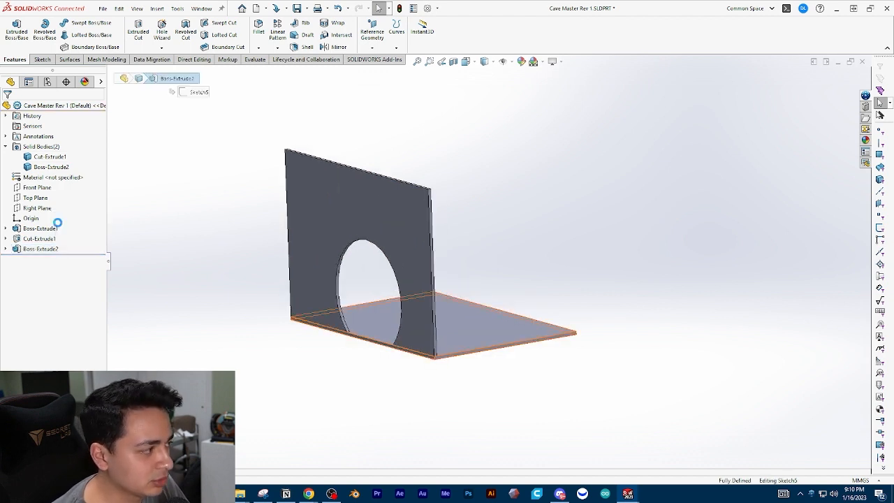
pyautogui.click(28, 211)
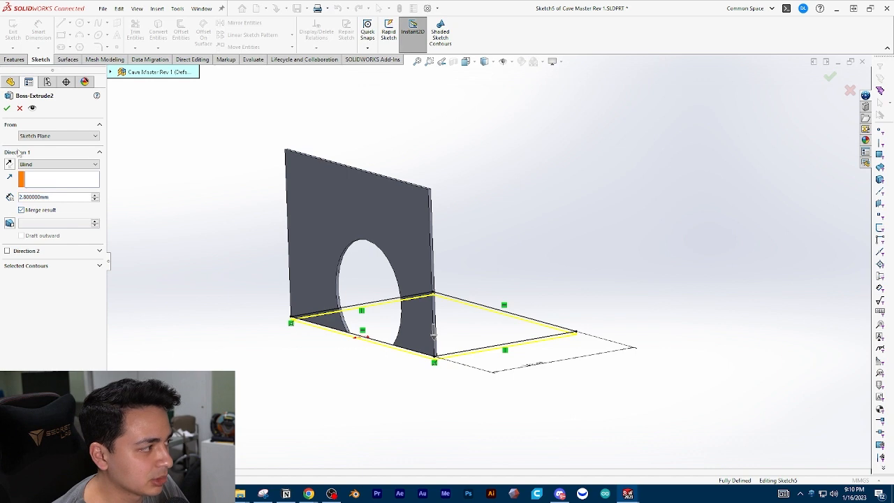
pyautogui.click(7, 108)
# Step: Highlight the merged solid body and examine the joint between plate and base from several angles
pyautogui.click(51, 156)
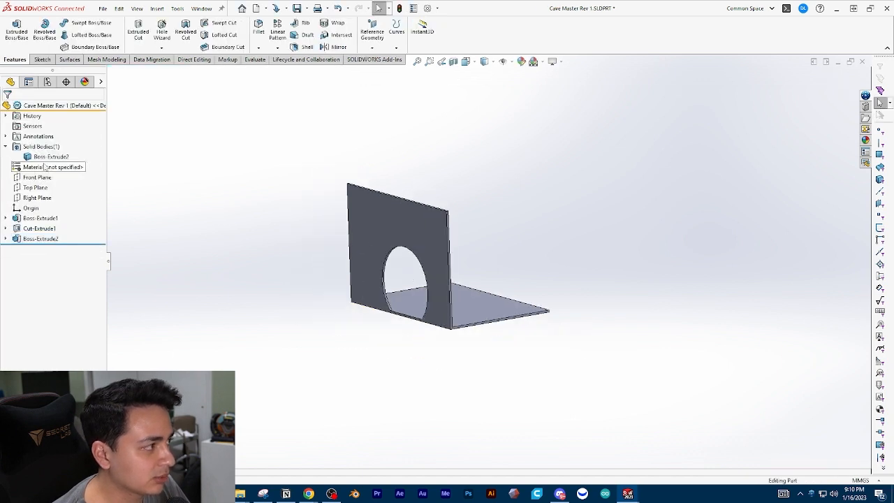
pyautogui.moveTo(294, 273); pyautogui.dragTo(299, 210, button='middle')
pyautogui.scroll(-5, 454, 286)
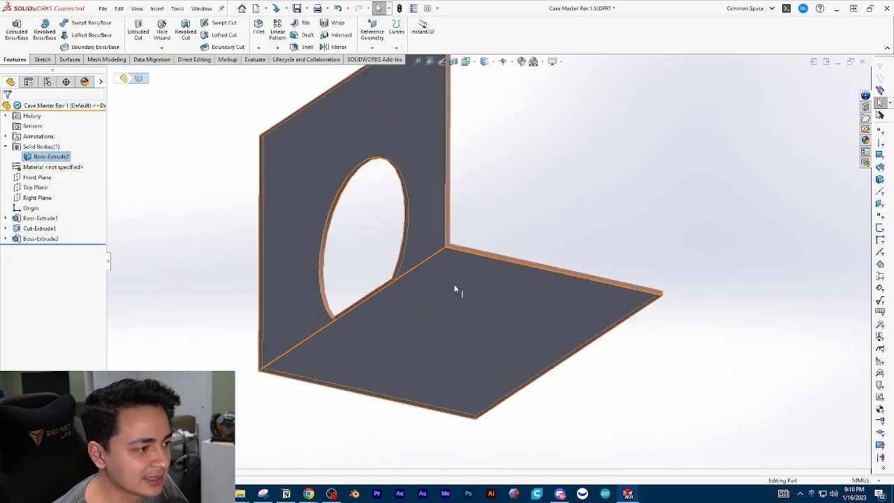
pyautogui.scroll(5, 419, 258)
pyautogui.moveTo(379, 249); pyautogui.dragTo(263, 296, button='middle')
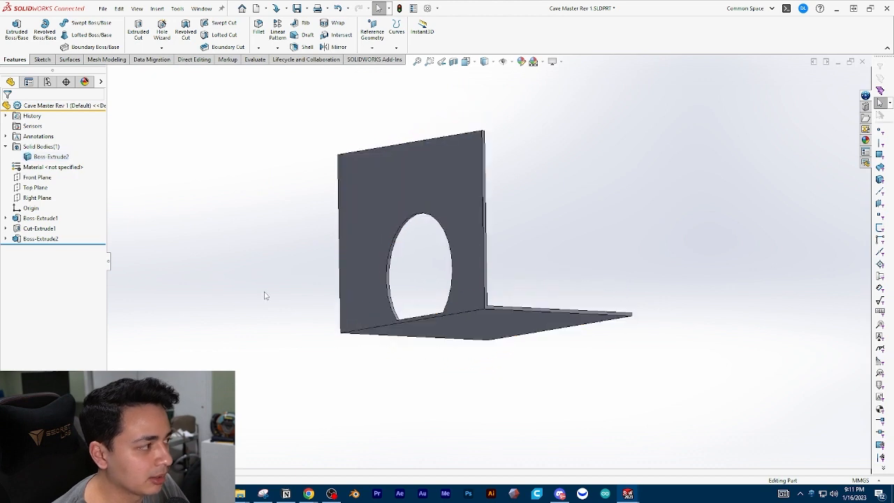
# Step: Edit the base extrusion again to turn off Merge result, separating it from the upright plate
pyautogui.rightClick(31, 239)
pyautogui.click(43, 206)
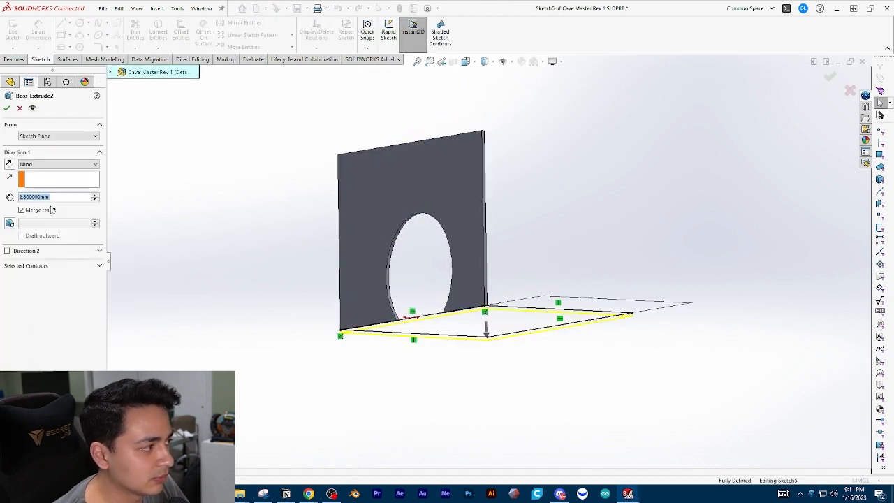
pyautogui.click(7, 108)
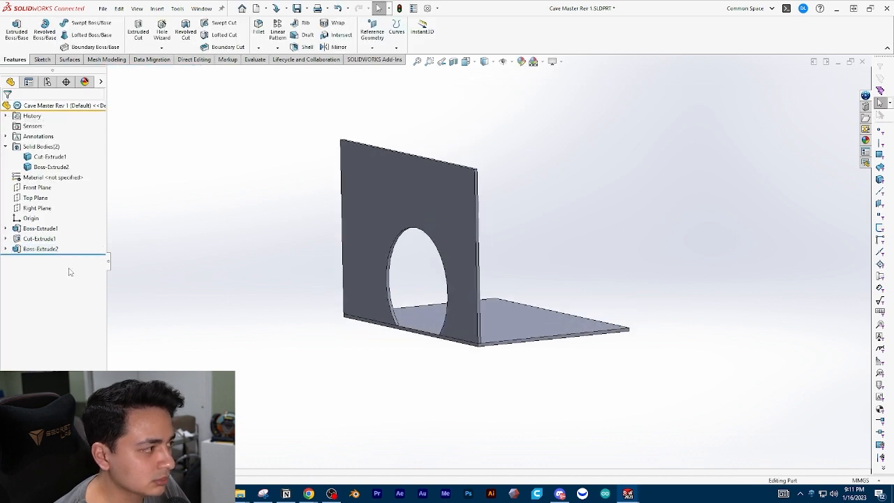
pyautogui.rightClick(44, 249)
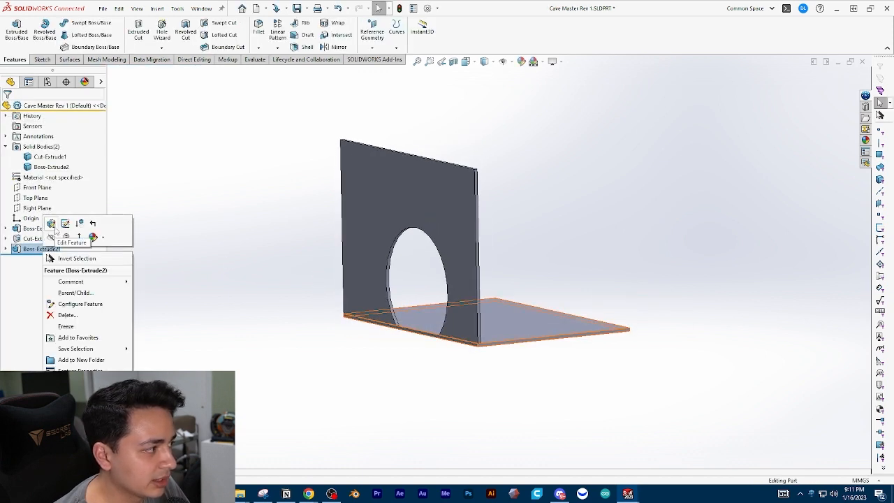
pyautogui.click(222, 308)
pyautogui.scroll(2, 231, 287)
pyautogui.scroll(-1, 526, 253)
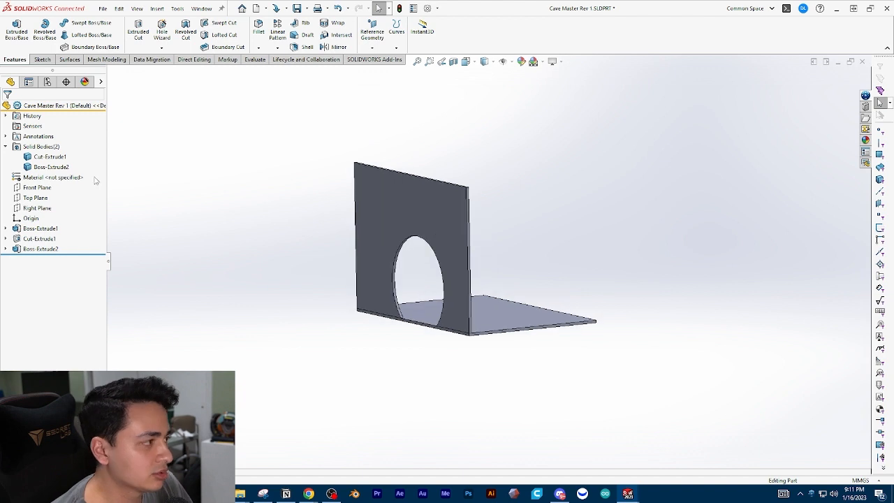
# Step: Highlight the upright plate's body and the base body in turn to check which entry is which
pyautogui.click(48, 157)
pyautogui.keyDown('ctrl'); pyautogui.click(49, 167); pyautogui.keyUp('ctrl')
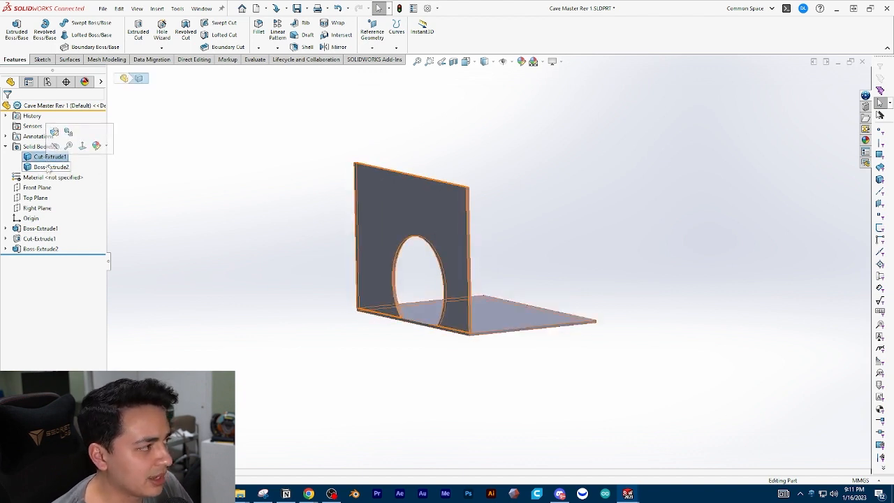
pyautogui.click(49, 167)
pyautogui.moveTo(346, 266); pyautogui.dragTo(518, 251, button='middle')
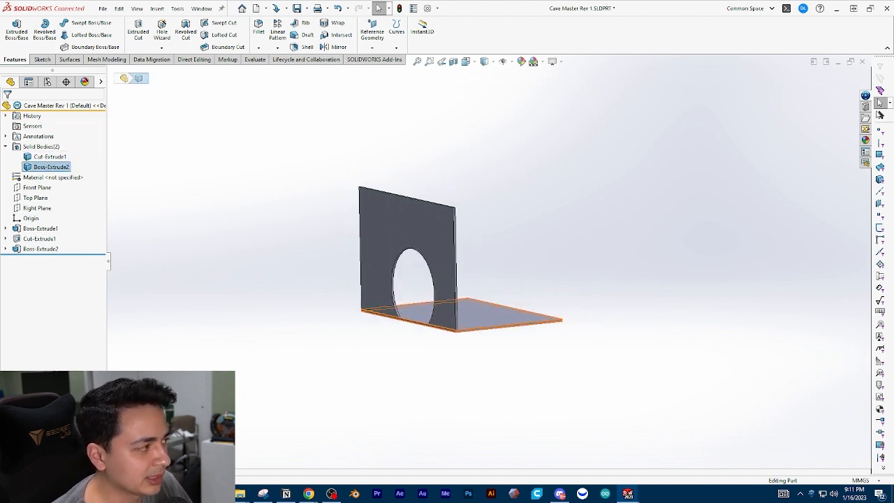
# Step: Rename the upright plate's solid body as Front Panel and the base's solid body as Ground Panel
pyautogui.click(49, 156)
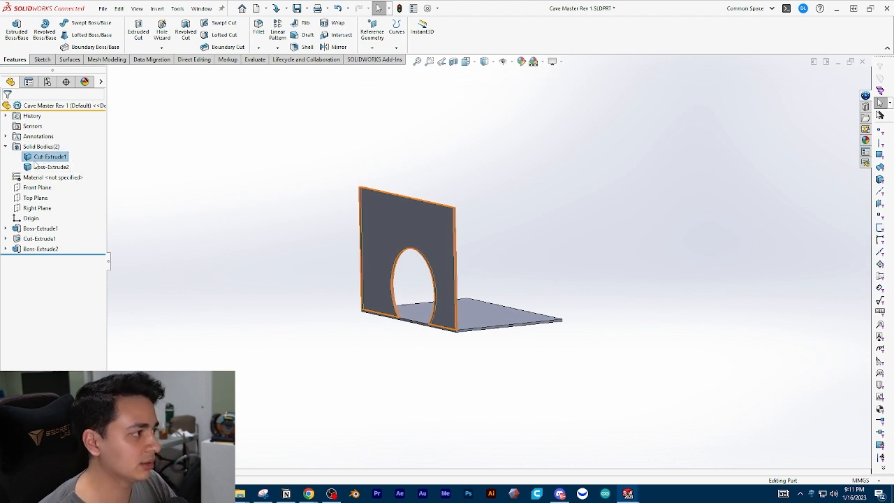
pyautogui.click(43, 157)
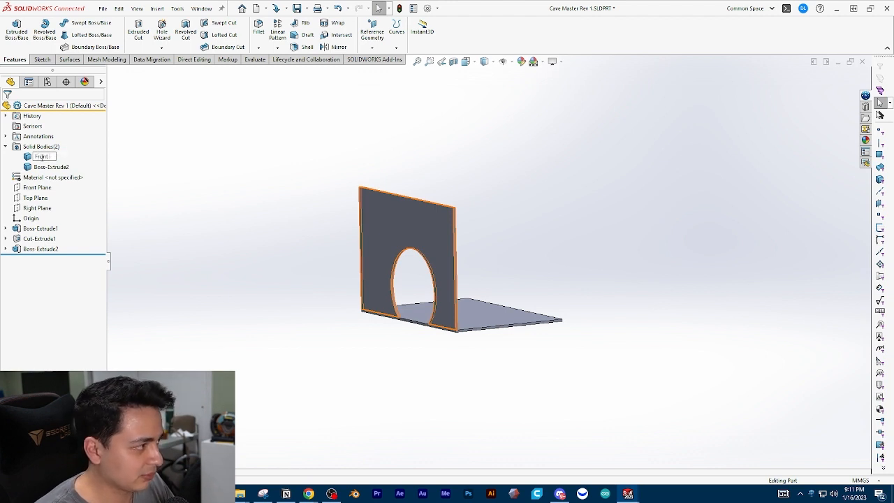
pyautogui.click(52, 166)
pyautogui.click(56, 167)
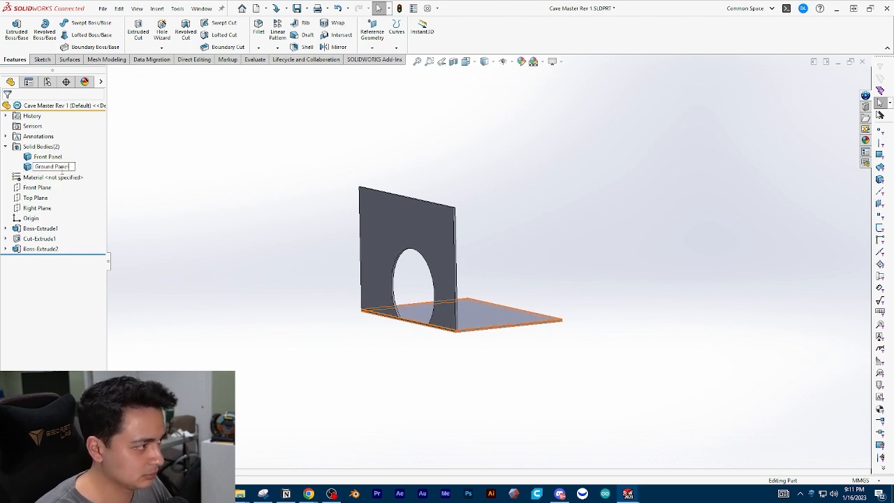
# Step: Confirm the Ground Panel name and start a new sketch on the panels' narrow side face
pyautogui.press('Return')
pyautogui.click(328, 258)
pyautogui.moveTo(328, 258); pyautogui.dragTo(370, 325, button='middle')
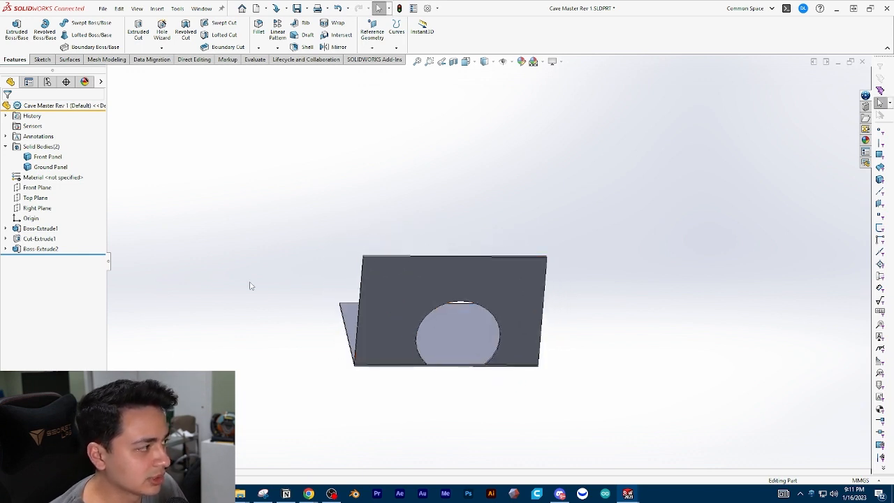
pyautogui.click(42, 59)
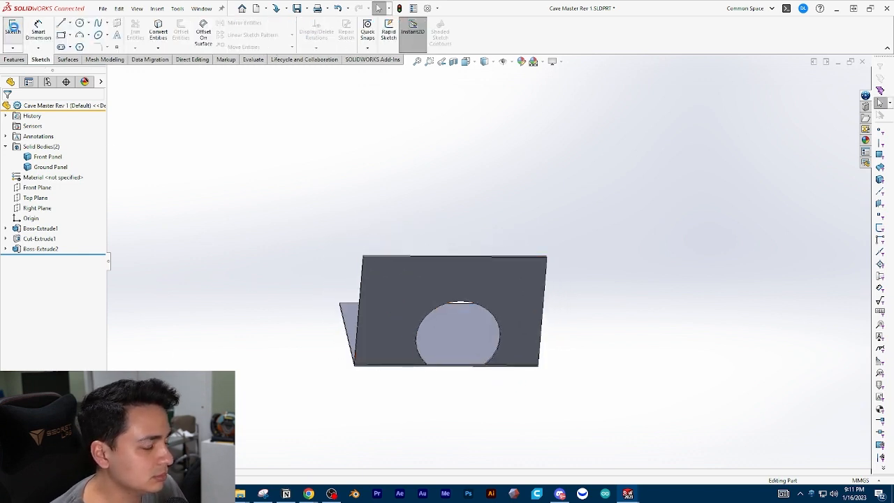
pyautogui.click(12, 31)
pyautogui.press('Escape')
pyautogui.moveTo(289, 265)
pyautogui.mouseDown(button='middle')
pyautogui.moveTo(288, 239)
pyautogui.moveTo(289, 256)
pyautogui.mouseUp(button='middle')
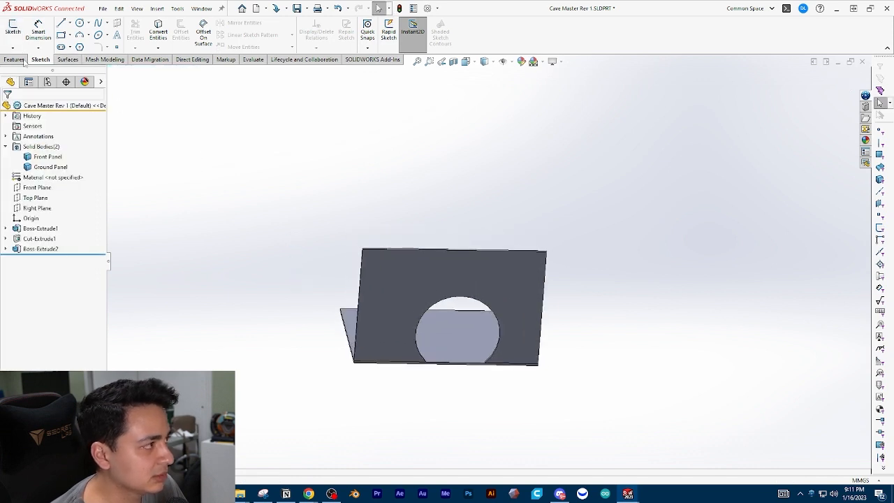
pyautogui.click(6, 27)
pyautogui.moveTo(383, 305); pyautogui.dragTo(305, 333, button='middle')
pyautogui.click(318, 337)
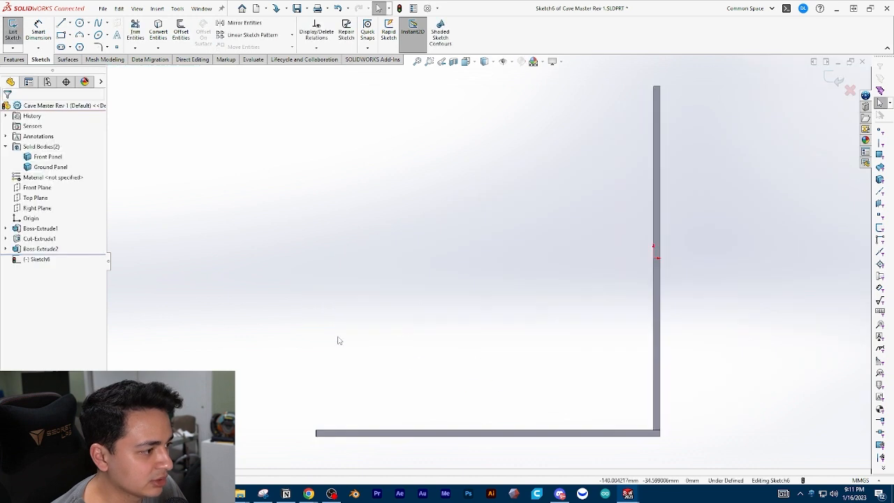
# Step: Sketch a corner rectangle about 240 by 201 mm from the ground panel's outer lower corner, extending past the front panel's face and top
pyautogui.moveTo(483, 300)
pyautogui.mouseDown(button='middle')
pyautogui.moveTo(465, 349)
pyautogui.moveTo(630, 305)
pyautogui.moveTo(244, 103)
pyautogui.mouseUp(button='middle')
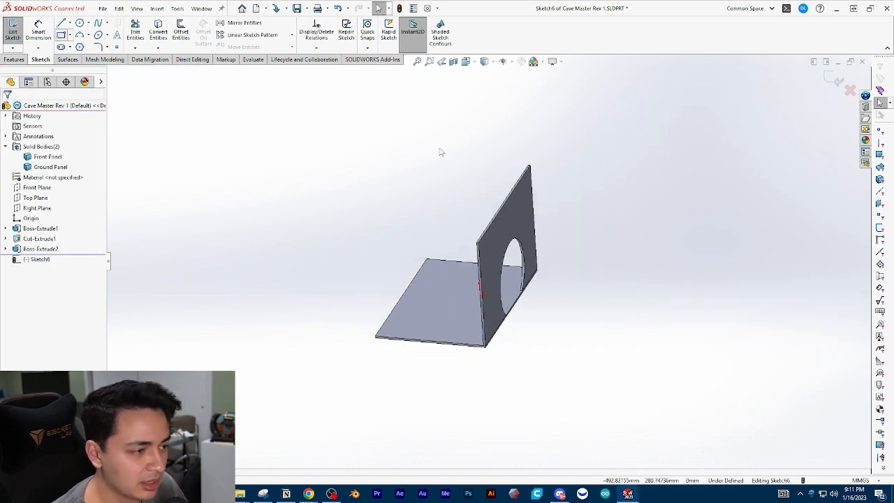
pyautogui.scroll(-1, 541, 207)
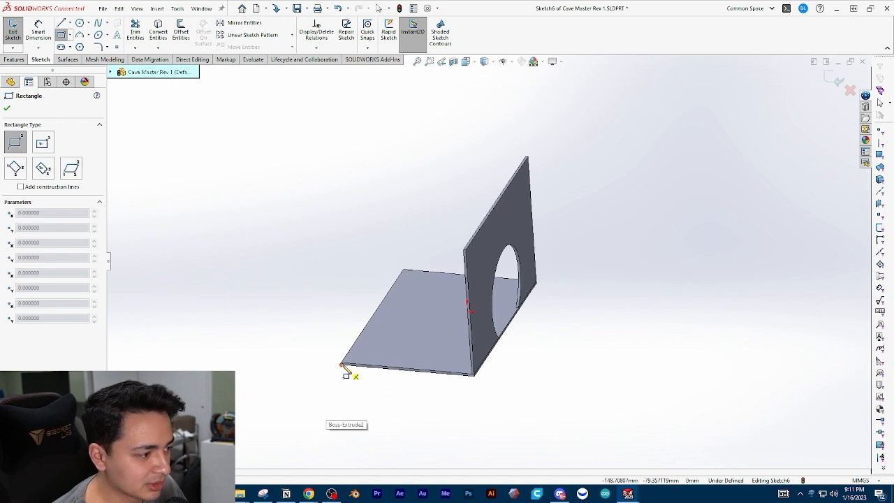
pyautogui.scroll(-3, 342, 364)
pyautogui.click(283, 327)
pyautogui.scroll(4, 367, 391)
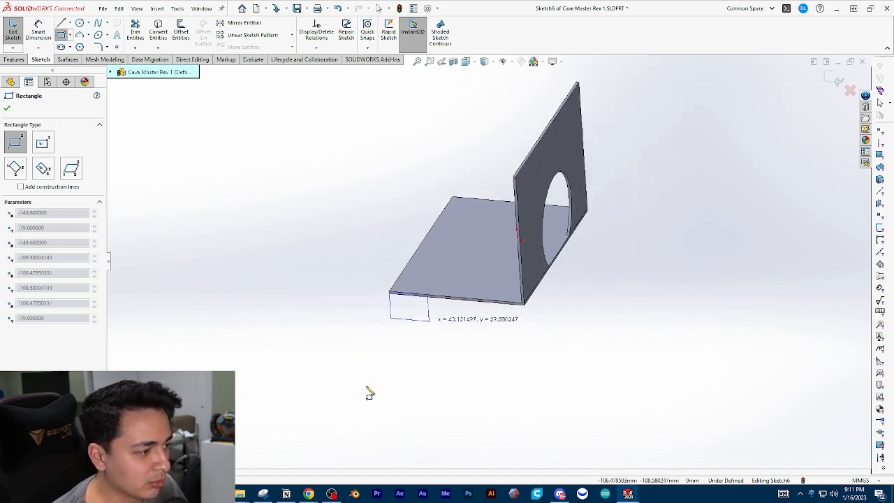
pyautogui.click(592, 146)
pyautogui.press('Escape')
pyautogui.keyDown('ctrl'); pyautogui.moveTo(615, 215); pyautogui.dragTo(553, 320, button='middle'); pyautogui.keyUp('ctrl')
pyautogui.moveTo(554, 320)
pyautogui.mouseDown(button='middle')
pyautogui.moveTo(585, 272)
pyautogui.moveTo(569, 315)
pyautogui.moveTo(583, 241)
pyautogui.moveTo(509, 216)
pyautogui.moveTo(493, 285)
pyautogui.moveTo(500, 227)
pyautogui.moveTo(472, 259)
pyautogui.moveTo(521, 251)
pyautogui.moveTo(516, 268)
pyautogui.mouseUp(button='middle')
pyautogui.scroll(-1, 568, 315)
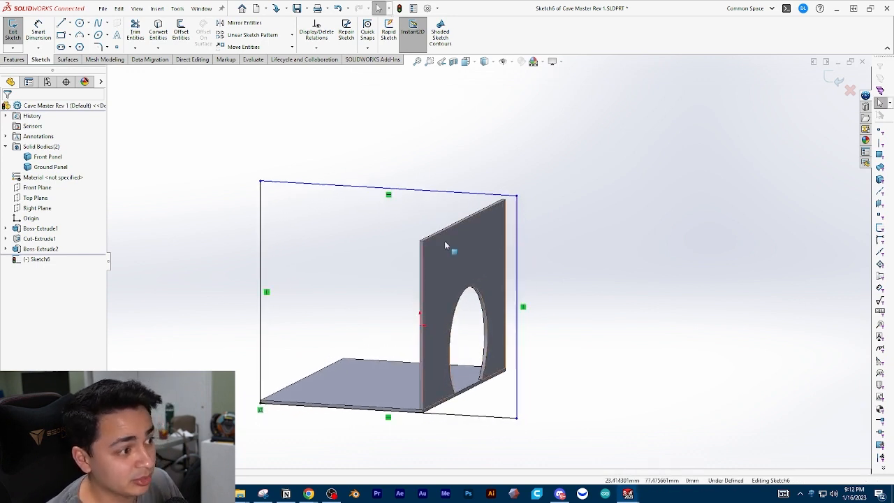
# Step: Measure the length of the front panel's vertical edge, clearing the front face picked first
pyautogui.scroll(-1, 504, 249)
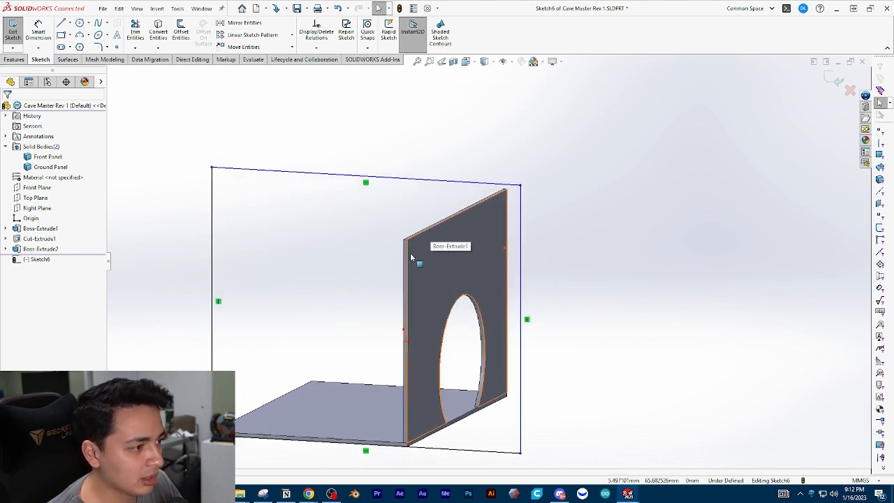
pyautogui.press('m')
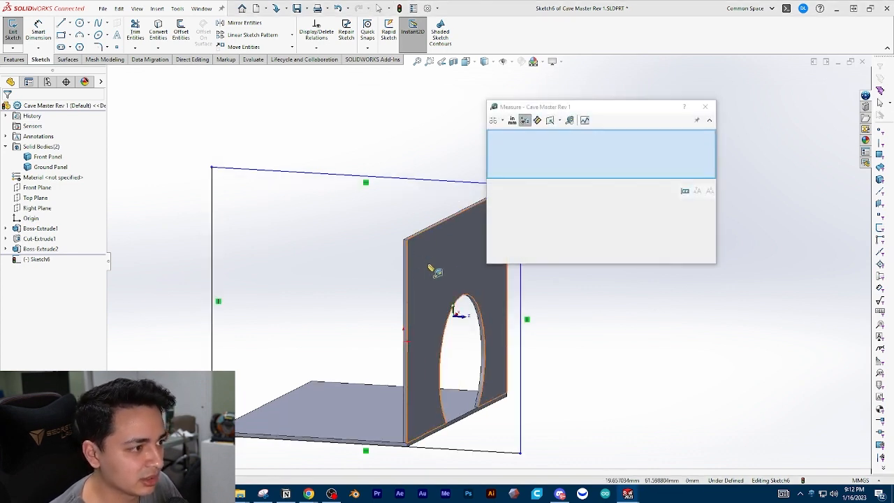
pyautogui.click(412, 262)
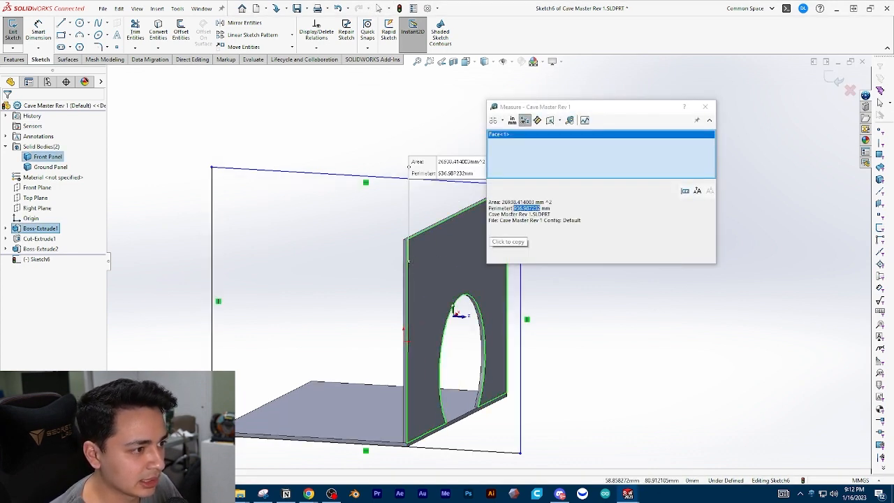
pyautogui.rightClick(537, 157)
pyautogui.click(562, 162)
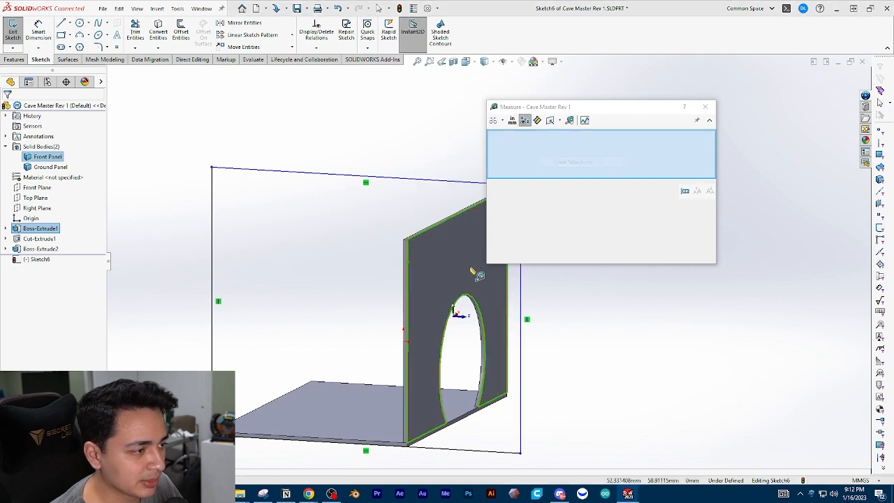
pyautogui.scroll(-3, 454, 270)
pyautogui.click(376, 229)
pyautogui.scroll(3, 371, 241)
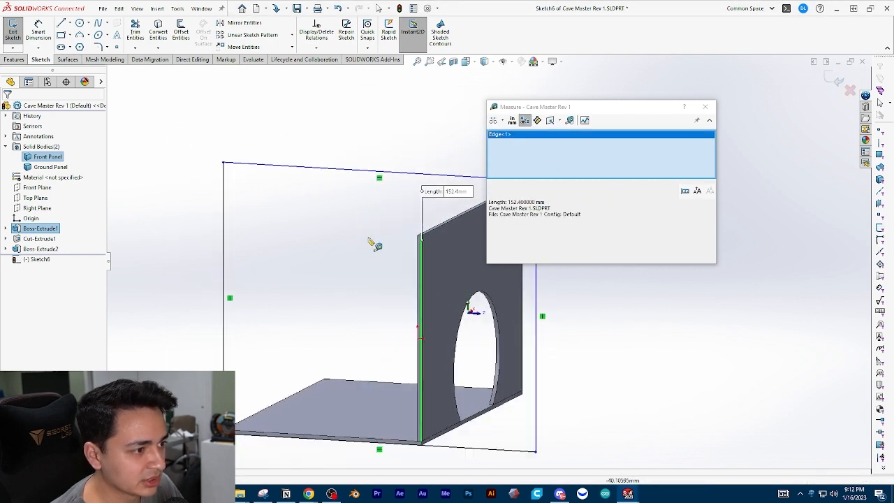
pyautogui.click(704, 106)
# Step: Dimension the rectangle's free vertical side to 152.4 mm
pyautogui.click(538, 213)
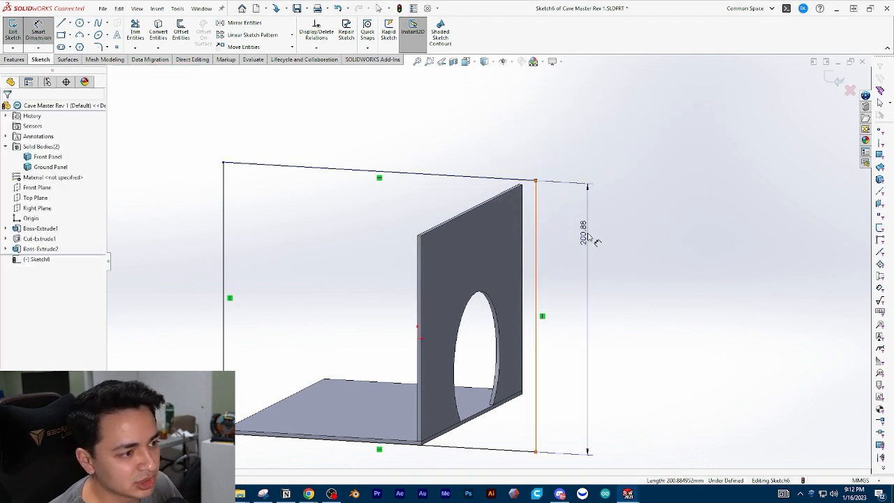
pyautogui.click(590, 243)
pyautogui.write('152.400000')
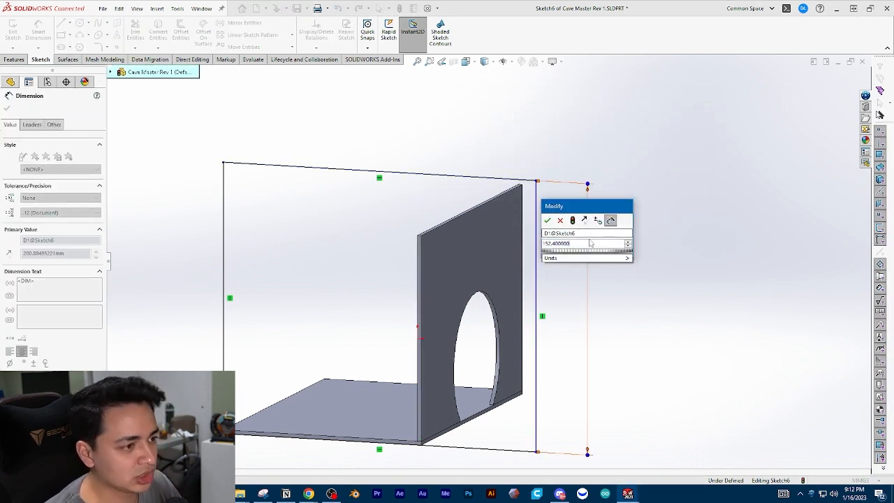
pyautogui.press('Return')
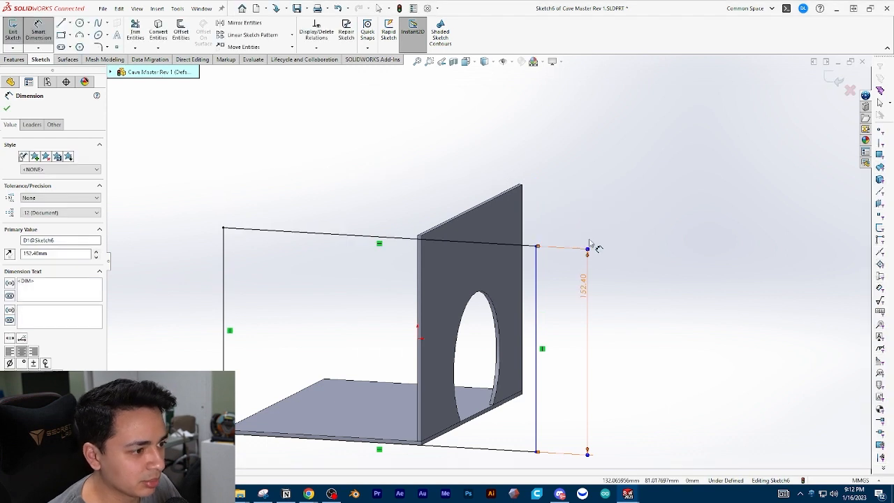
pyautogui.press('Escape')
# Step: Delete the rectangle's height dimension and stretch its upper corner back above the front panel
pyautogui.rightClick(588, 300)
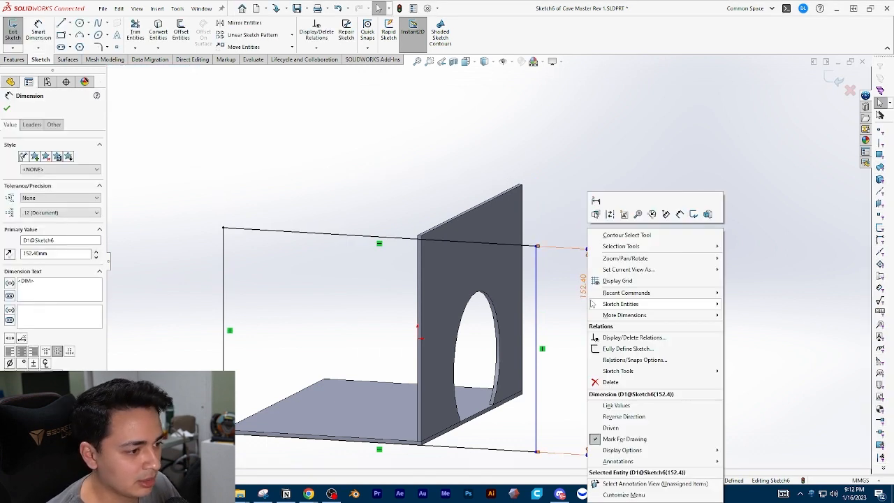
pyautogui.click(608, 382)
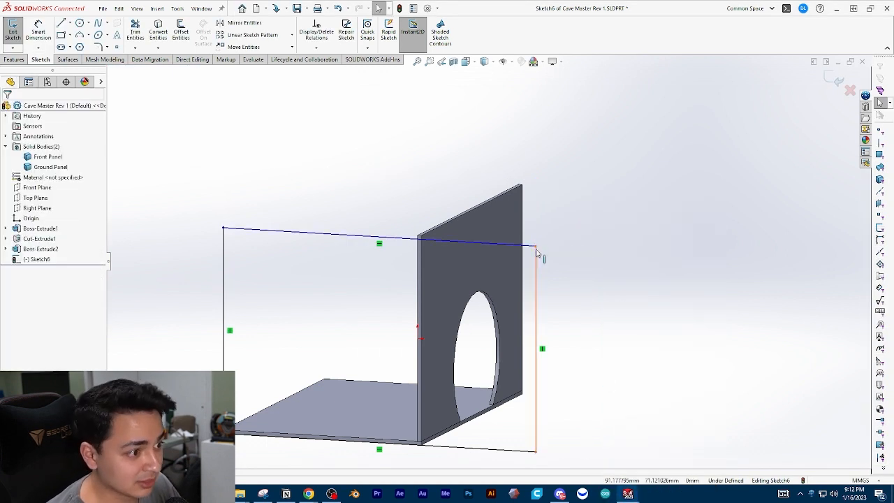
pyautogui.moveTo(536, 248); pyautogui.dragTo(535, 177)
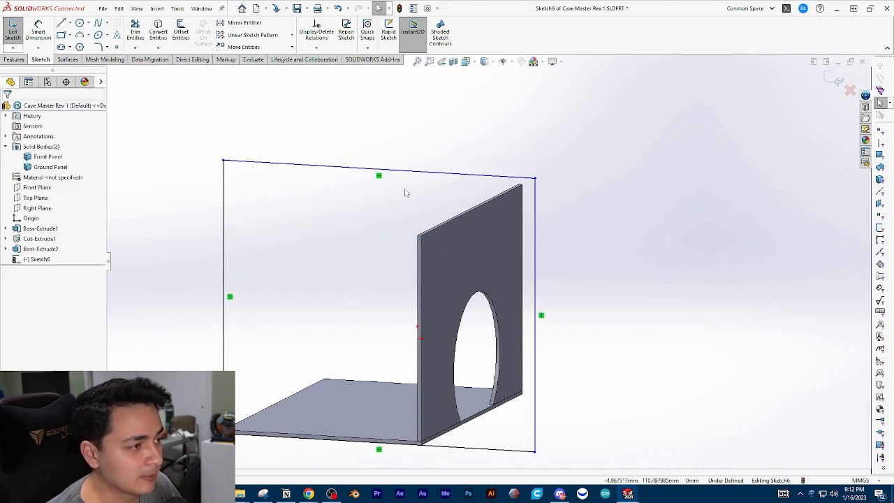
# Step: Make the rectangle's top line collinear with the short top edge of the front panel
pyautogui.click(426, 180)
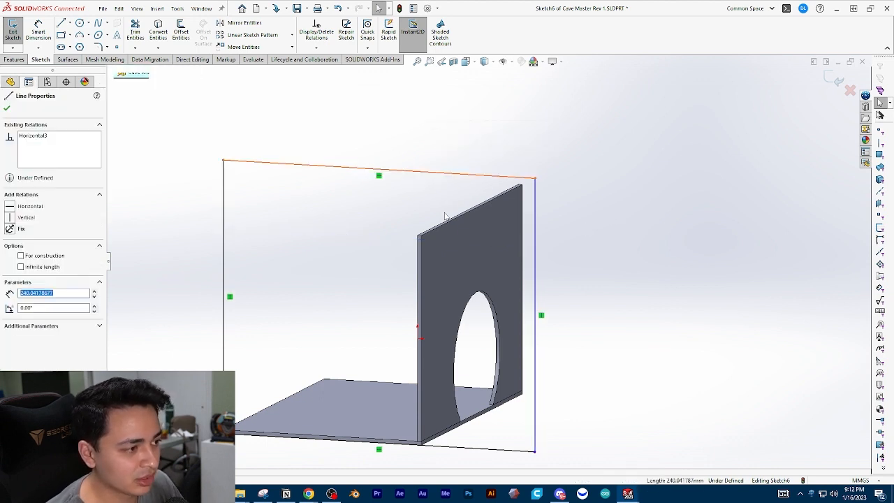
pyautogui.scroll(-3, 444, 226)
pyautogui.scroll(2, 414, 164)
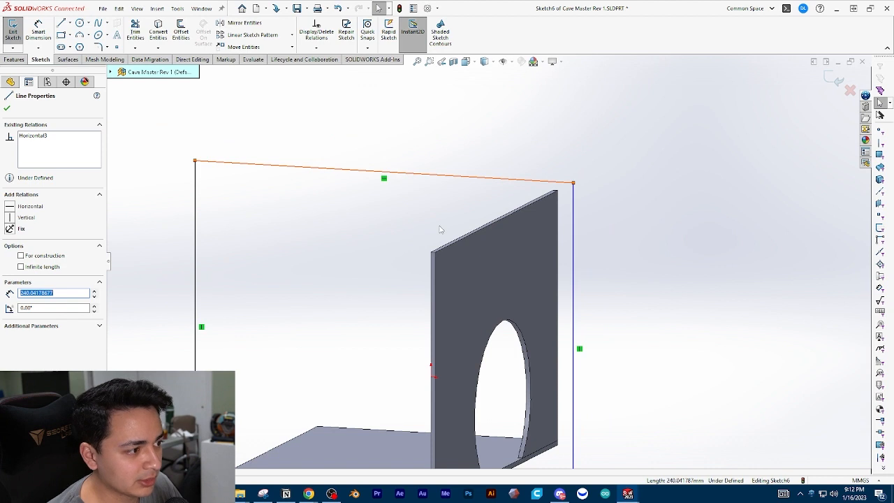
pyautogui.scroll(-3, 440, 229)
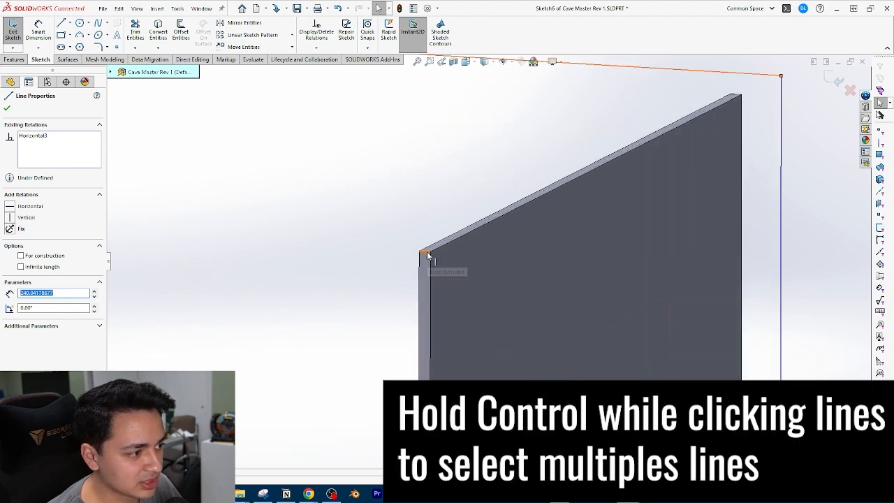
pyautogui.keyDown('ctrl'); pyautogui.click(427, 253); pyautogui.keyUp('ctrl')
pyautogui.scroll(4, 419, 243)
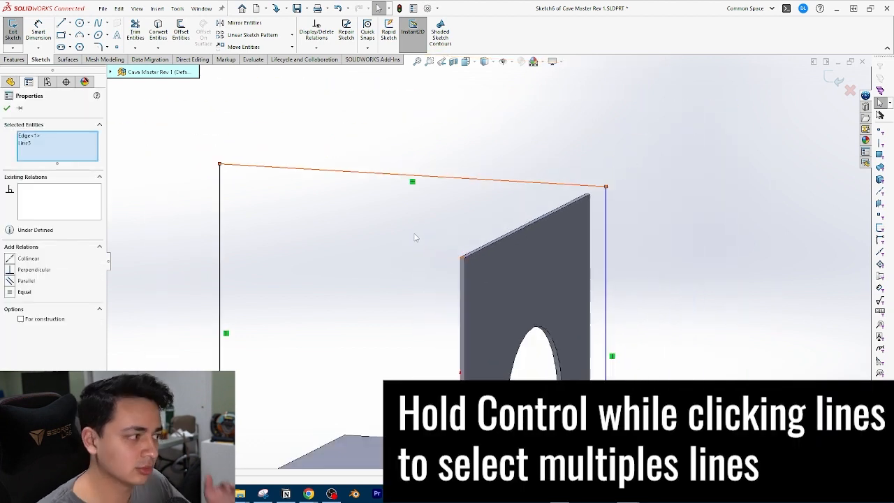
pyautogui.scroll(2, 419, 235)
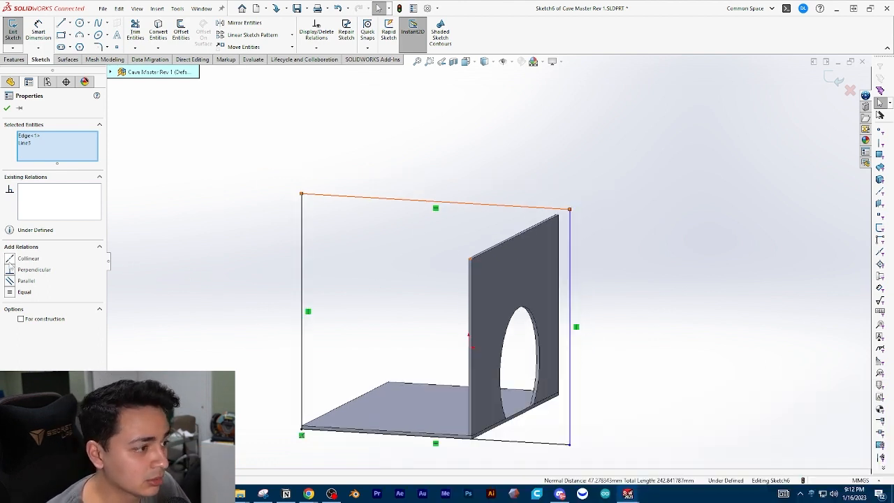
pyautogui.click(10, 263)
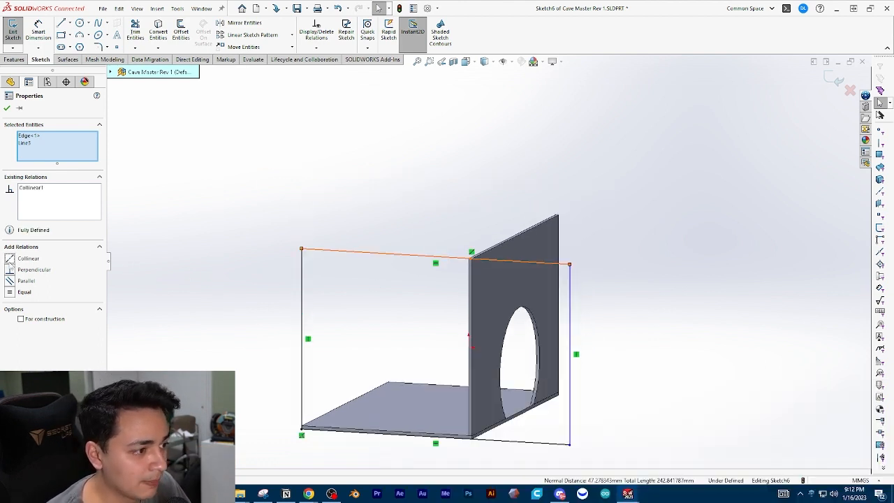
pyautogui.click(7, 108)
# Step: Stretch the rectangle's free vertical side farther out beyond the front panel
pyautogui.moveTo(226, 176)
pyautogui.mouseDown(button='middle')
pyautogui.moveTo(414, 255)
pyautogui.moveTo(426, 281)
pyautogui.moveTo(569, 313)
pyautogui.mouseUp(button='middle')
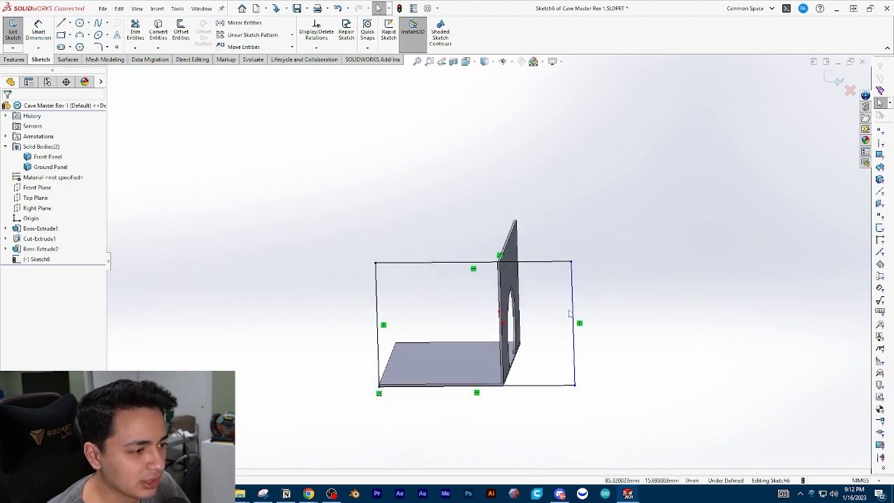
pyautogui.scroll(-2, 594, 289)
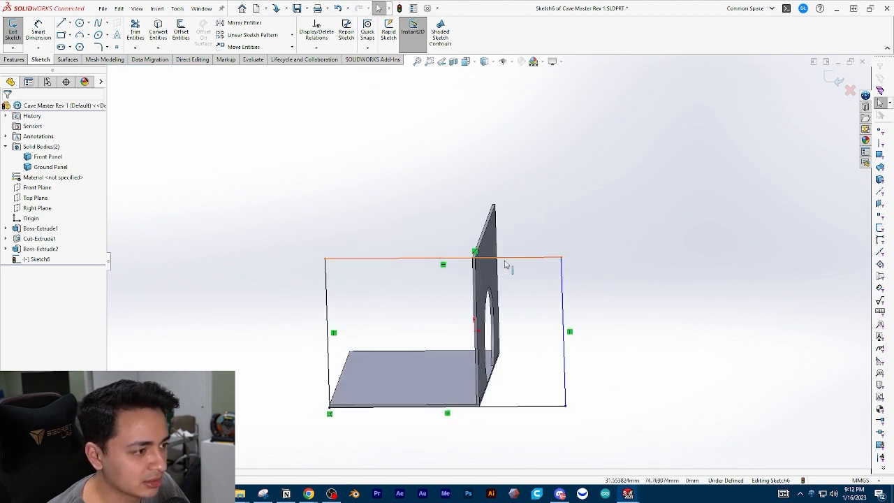
pyautogui.moveTo(571, 311)
pyautogui.mouseDown(button='middle')
pyautogui.moveTo(501, 293)
pyautogui.moveTo(509, 287)
pyautogui.moveTo(520, 297)
pyautogui.mouseUp(button='middle')
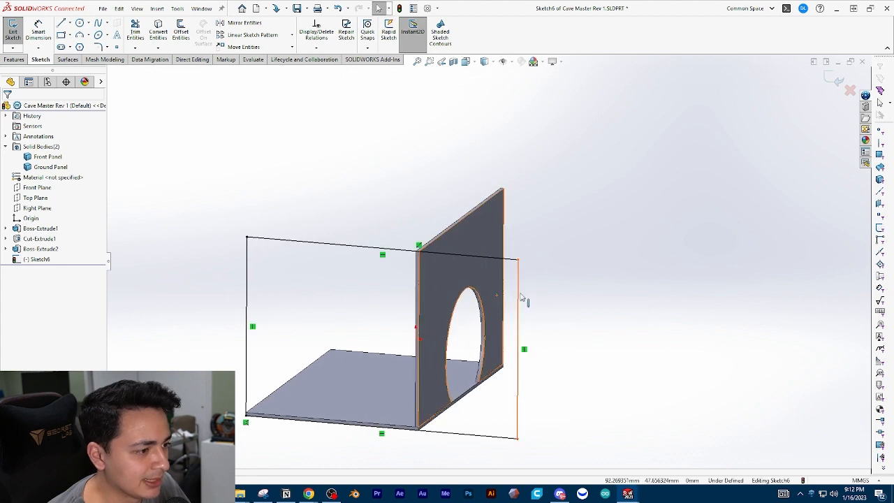
pyautogui.moveTo(518, 297); pyautogui.dragTo(549, 297)
pyautogui.moveTo(578, 224); pyautogui.dragTo(550, 238, button='middle')
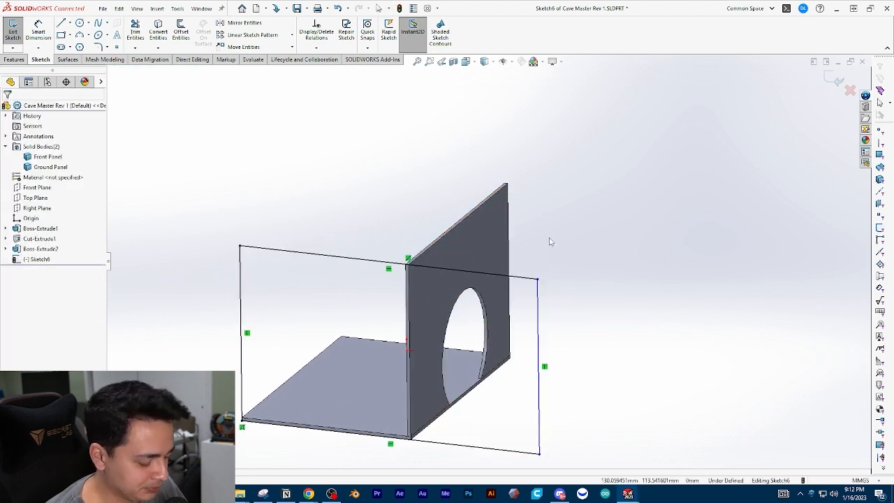
pyautogui.scroll(2, 551, 238)
pyautogui.click(525, 311)
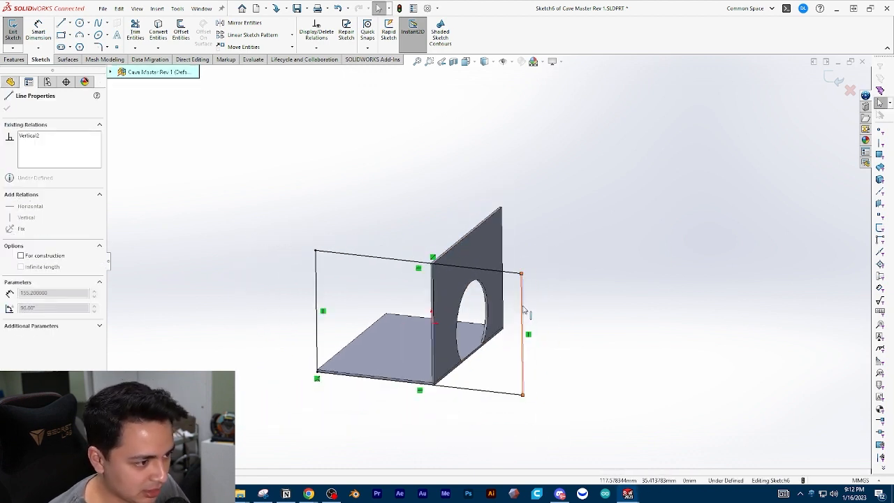
pyautogui.click(572, 327)
pyautogui.moveTo(531, 331)
pyautogui.mouseDown(button='middle')
pyautogui.moveTo(475, 340)
pyautogui.moveTo(435, 327)
pyautogui.moveTo(442, 355)
pyautogui.moveTo(431, 319)
pyautogui.moveTo(443, 282)
pyautogui.moveTo(423, 335)
pyautogui.mouseUp(button='middle')
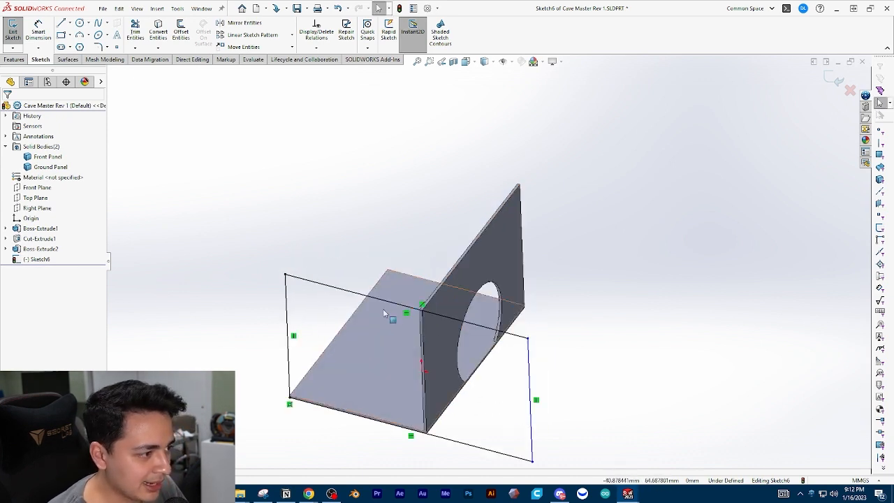
# Step: Measure the length of the ground panel's rear edge, opposite the front panel
pyautogui.moveTo(382, 308); pyautogui.dragTo(358, 287, button='middle')
pyautogui.moveTo(353, 253)
pyautogui.mouseDown(button='middle')
pyautogui.moveTo(347, 240)
pyautogui.moveTo(357, 265)
pyautogui.mouseUp(button='middle')
pyautogui.press('m')
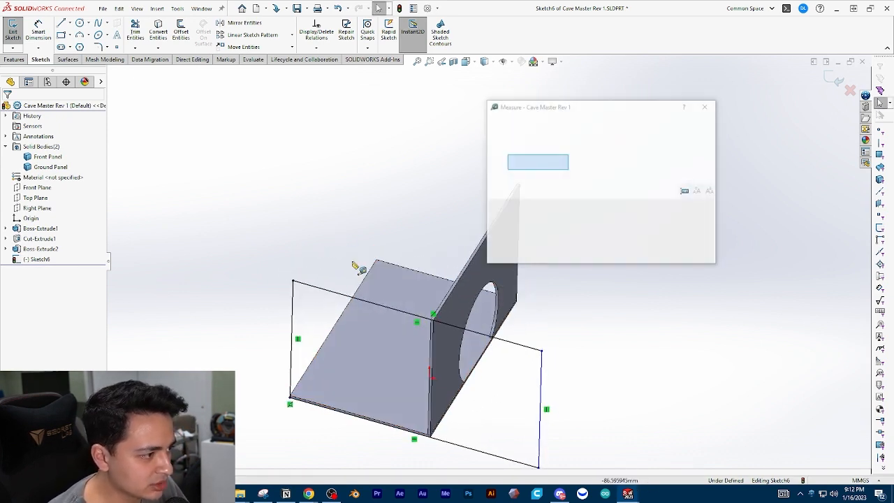
pyautogui.click(458, 274)
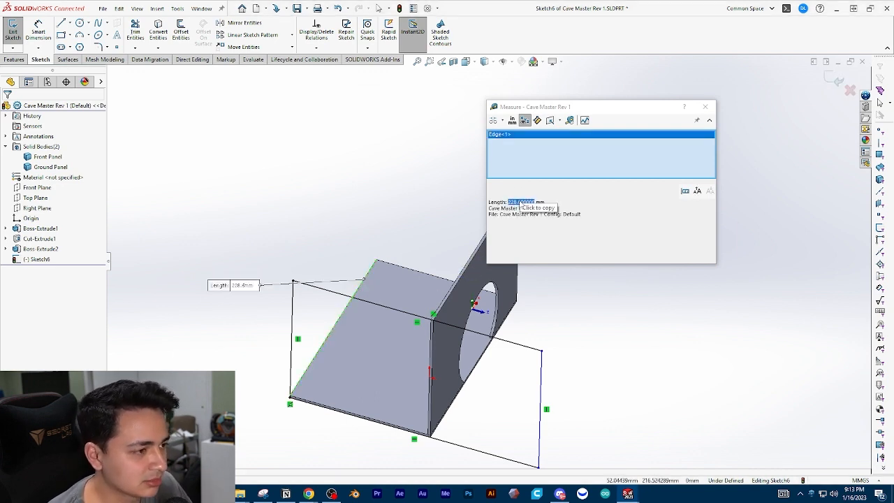
pyautogui.moveTo(412, 298); pyautogui.dragTo(409, 207, button='middle')
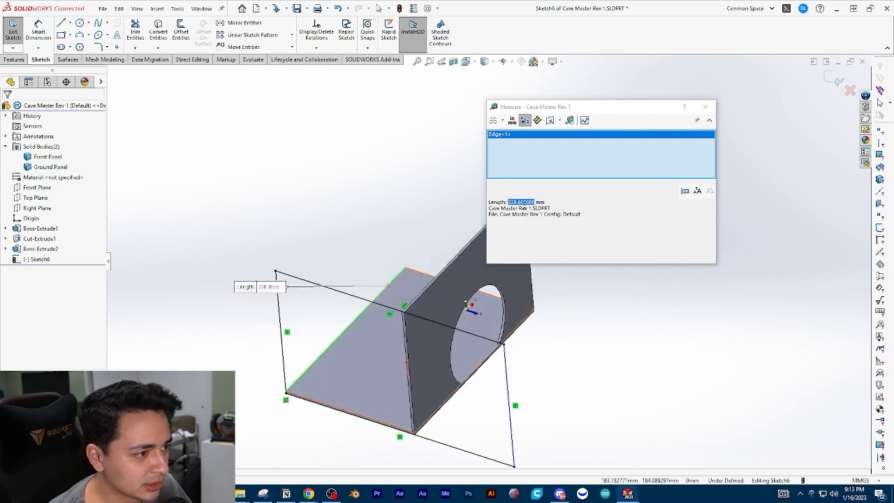
pyautogui.click(704, 106)
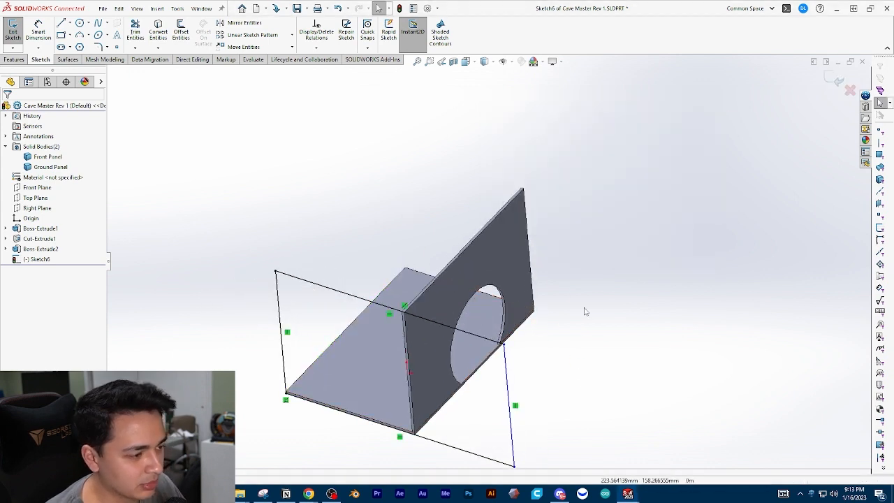
pyautogui.moveTo(584, 309); pyautogui.dragTo(523, 336, button='middle')
pyautogui.press('d')
pyautogui.click(515, 317)
pyautogui.click(554, 328)
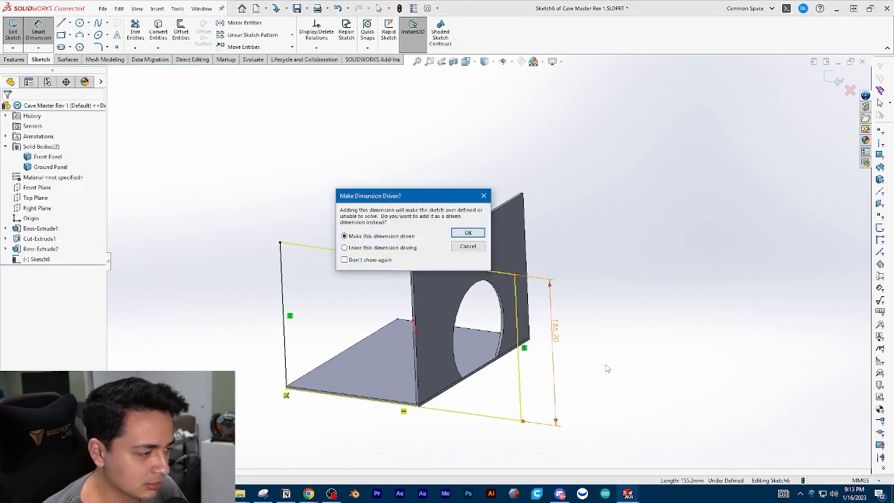
pyautogui.press('Escape')
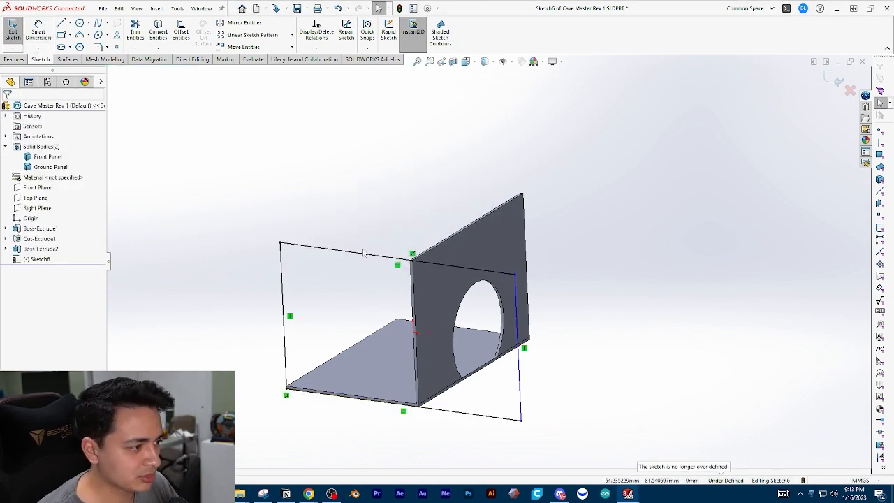
# Step: Dimension the top line of the side panel's rectangle and set its length to 228.6 mm
pyautogui.click(368, 256)
pyautogui.click(381, 197)
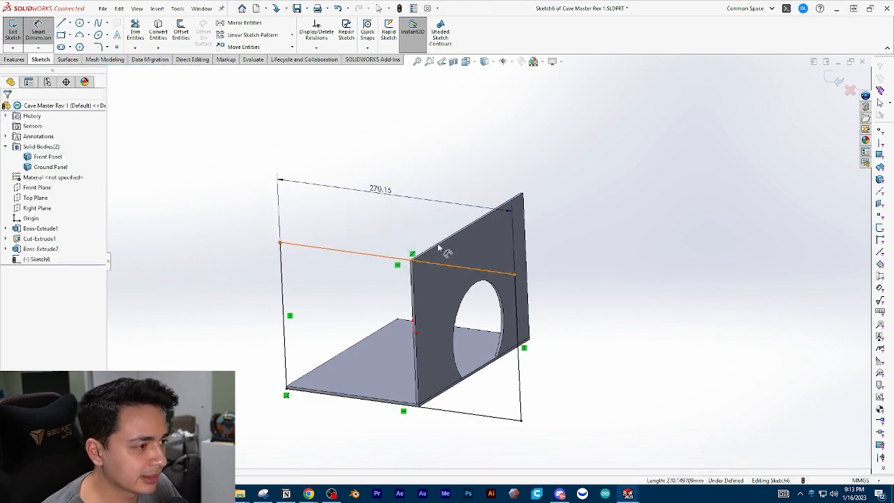
pyautogui.write('228.600000')
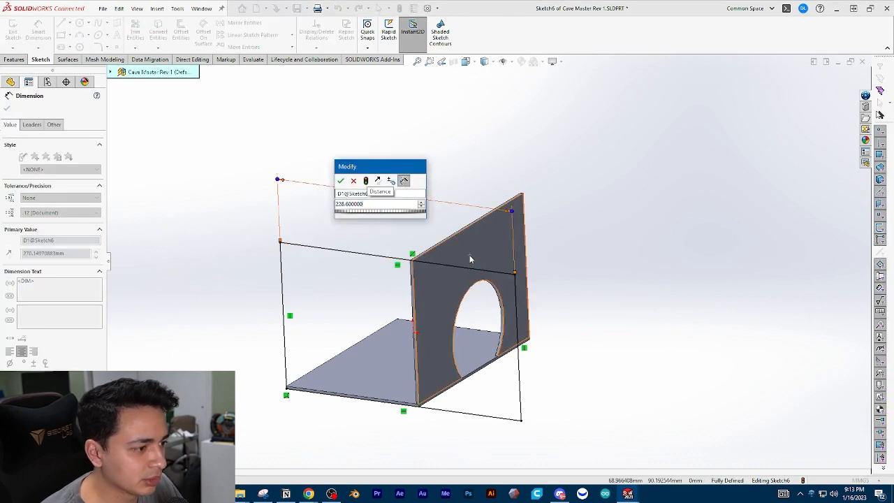
pyautogui.press('Return')
pyautogui.press('Escape')
pyautogui.moveTo(300, 224); pyautogui.dragTo(291, 198, button='middle')
pyautogui.moveTo(334, 303); pyautogui.dragTo(355, 284, button='middle')
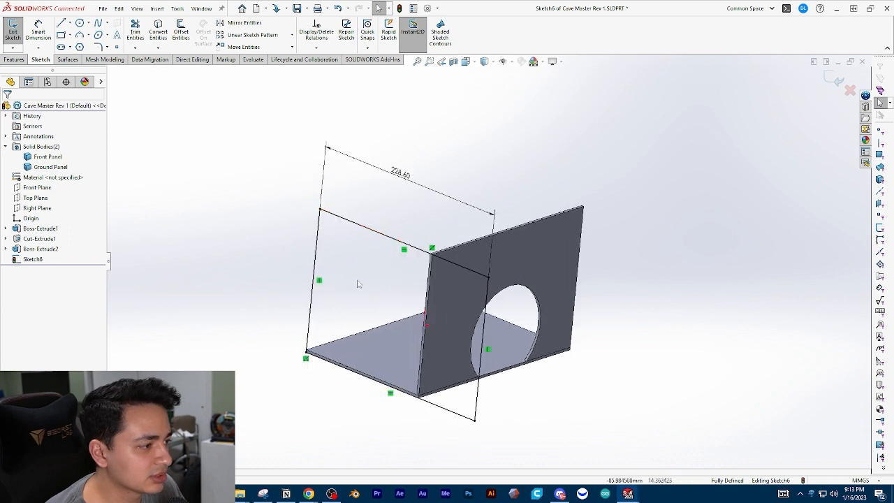
# Step: Extrude the side panel sketch outward 2.8 mm as a separate solid body, without merging it into the existing panels
pyautogui.click(14, 60)
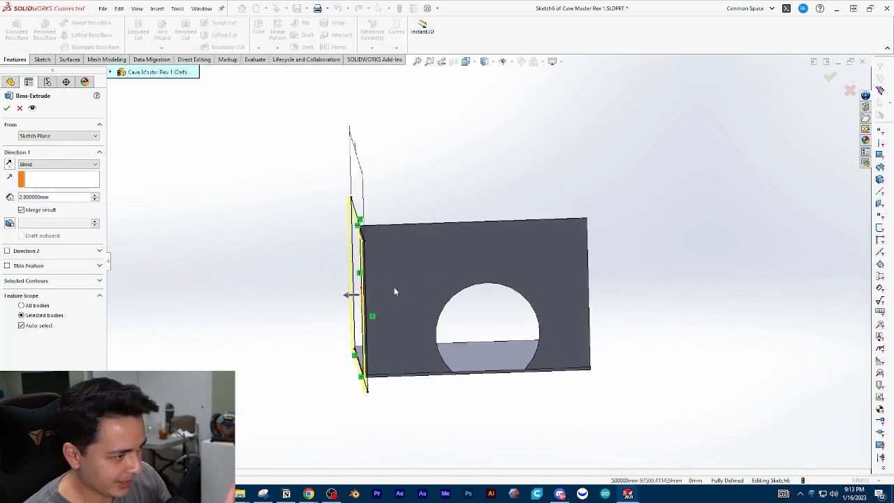
pyautogui.click(55, 198)
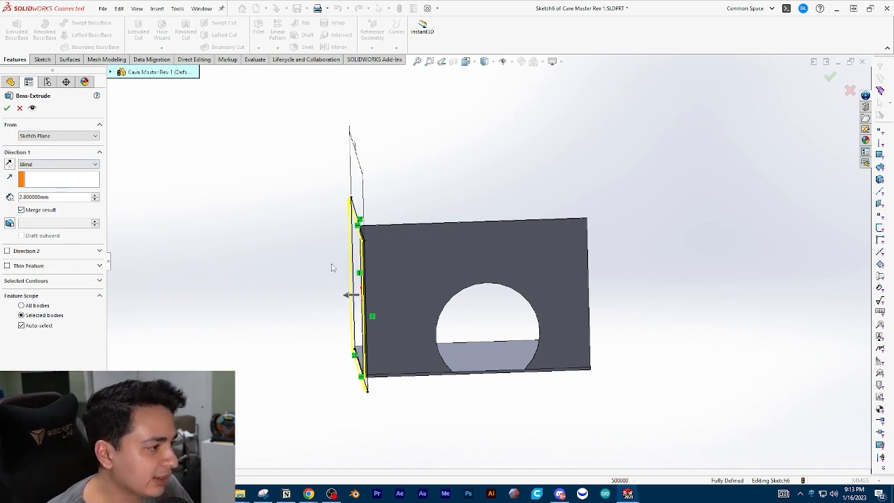
pyautogui.moveTo(332, 267); pyautogui.dragTo(341, 285, button='middle')
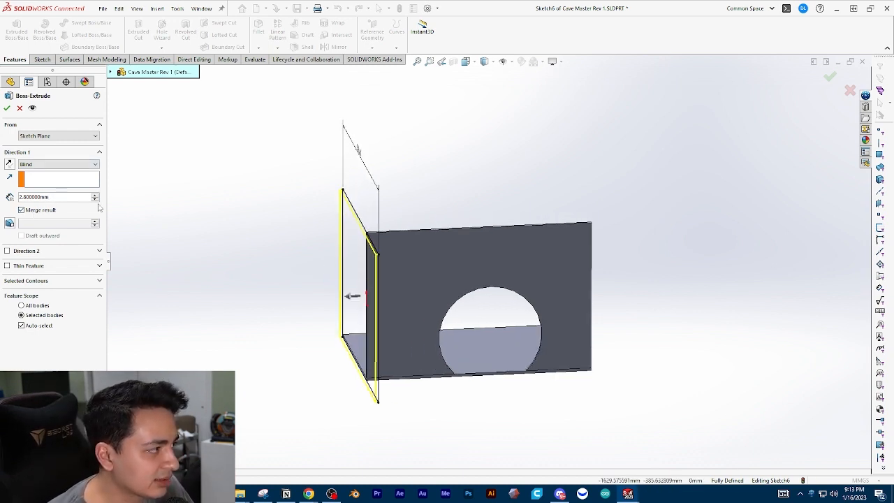
pyautogui.click(7, 108)
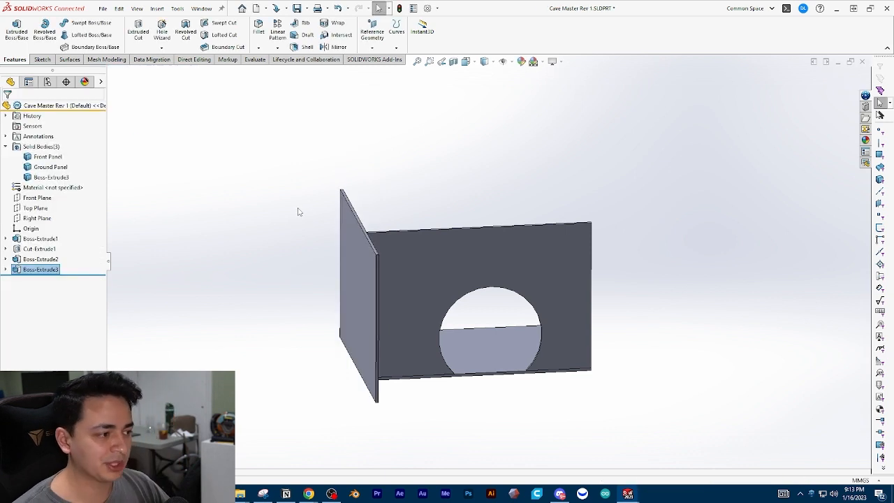
# Step: Show the Front, Top and Right reference planes in the model
pyautogui.moveTo(347, 236); pyautogui.dragTo(415, 243, button='middle')
pyautogui.scroll(3, 482, 199)
pyautogui.moveTo(567, 182); pyautogui.dragTo(365, 188, button='middle')
pyautogui.click(37, 198)
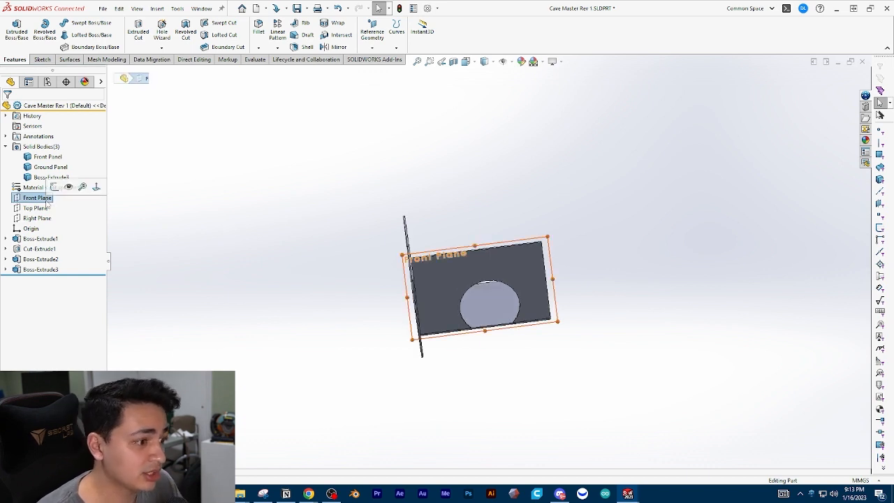
pyautogui.moveTo(396, 294); pyautogui.dragTo(391, 264, button='middle')
pyautogui.click(37, 208)
pyautogui.click(37, 218)
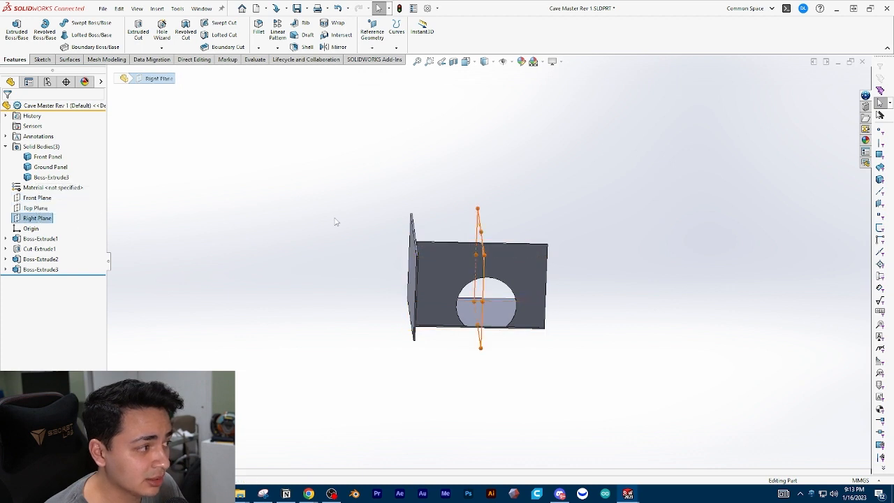
pyautogui.keyDown('ctrl'); pyautogui.moveTo(335, 223); pyautogui.dragTo(309, 238, button='middle'); pyautogui.keyUp('ctrl')
pyautogui.press('Escape')
pyautogui.click(38, 198)
pyautogui.keyDown('shift'); pyautogui.click(37, 218); pyautogui.keyUp('shift')
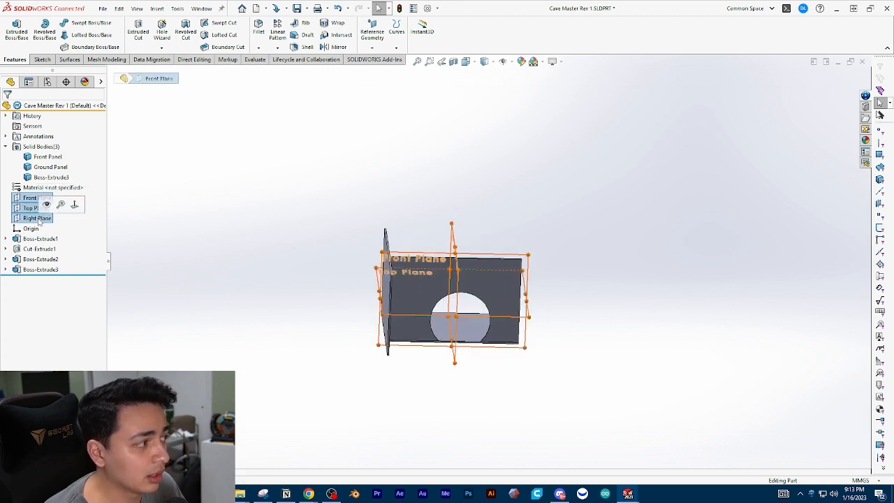
pyautogui.press('Escape')
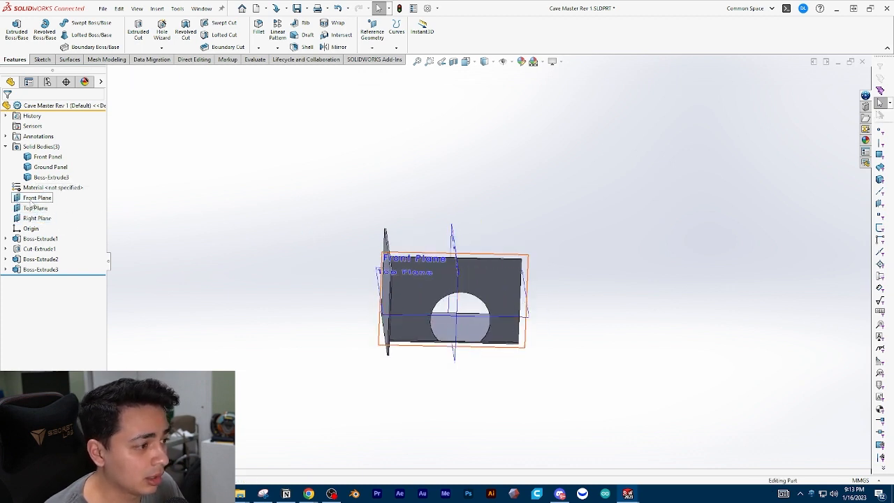
pyautogui.scroll(-2, 487, 279)
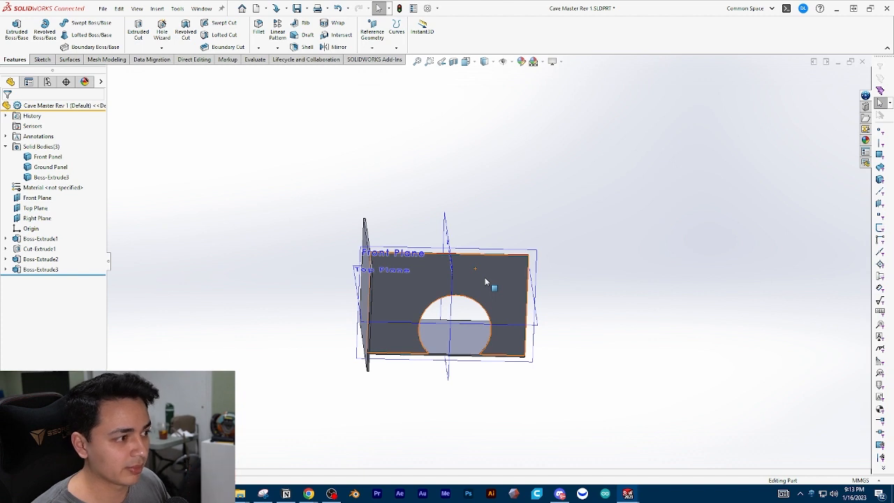
# Step: Examine how the side panel and its sketch sit relative to the front panel and the three reference planes
pyautogui.moveTo(485, 277); pyautogui.dragTo(536, 239, button='middle')
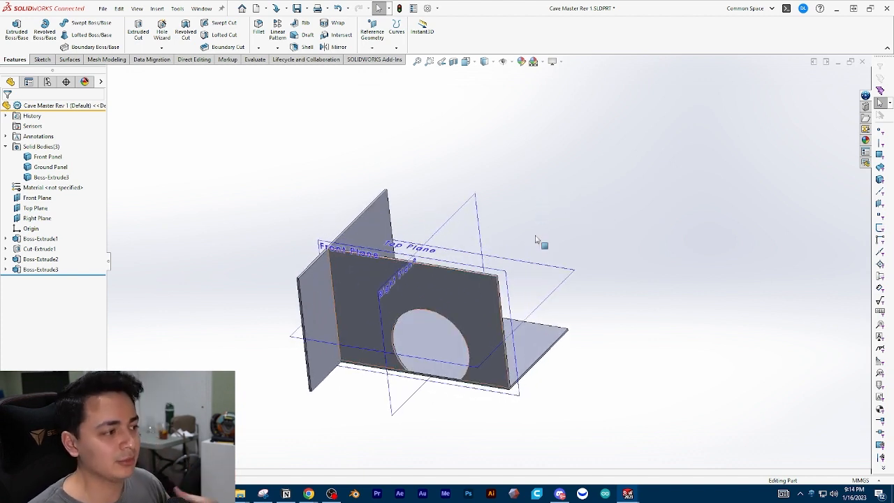
pyautogui.click(366, 230)
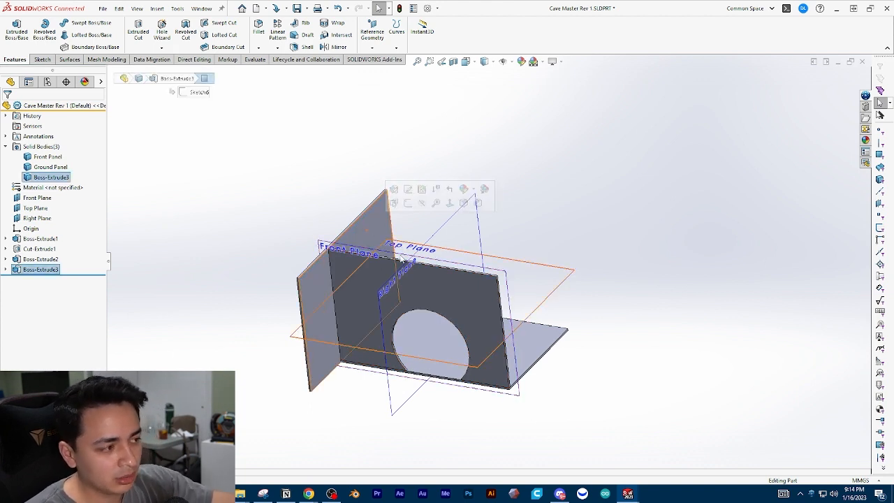
pyautogui.click(614, 256)
pyautogui.scroll(-5, 563, 321)
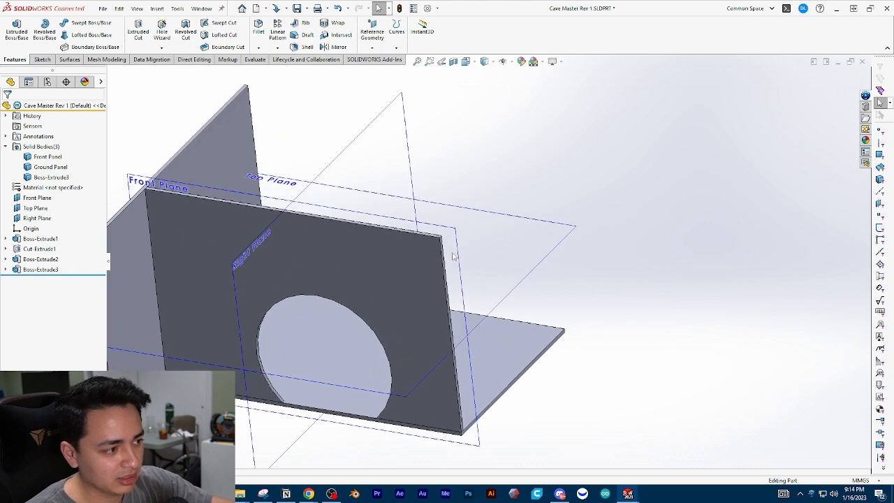
pyautogui.scroll(5, 457, 257)
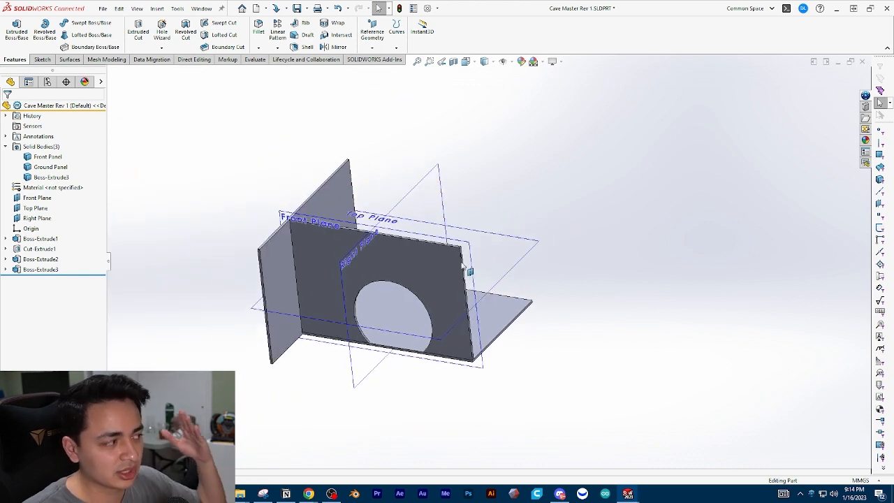
pyautogui.click(5, 270)
pyautogui.click(43, 279)
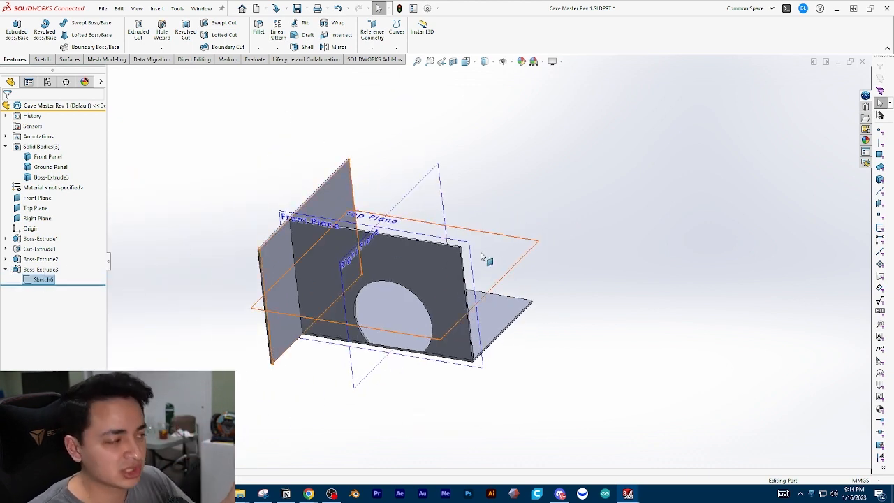
pyautogui.click(591, 285)
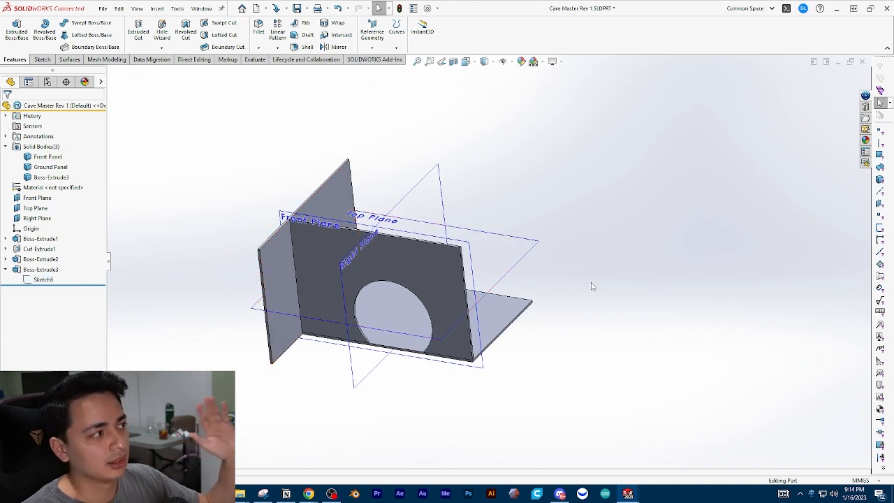
pyautogui.scroll(3, 591, 286)
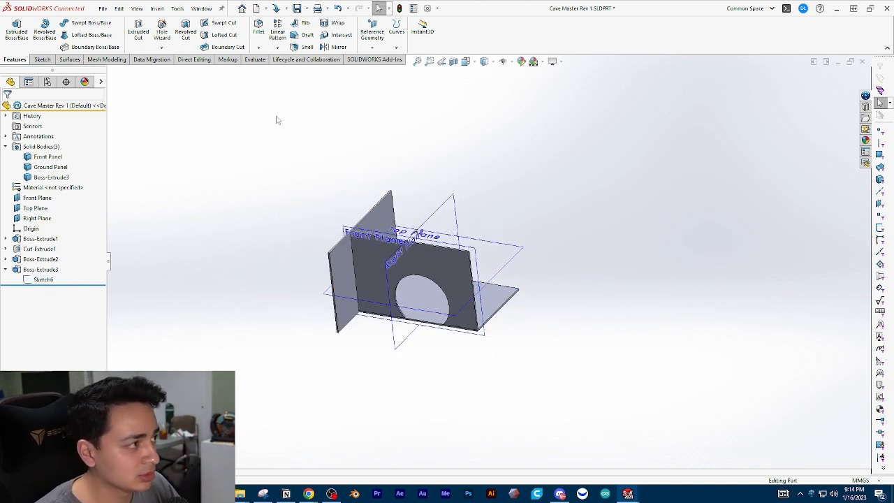
pyautogui.moveTo(365, 180); pyautogui.dragTo(372, 176, button='middle')
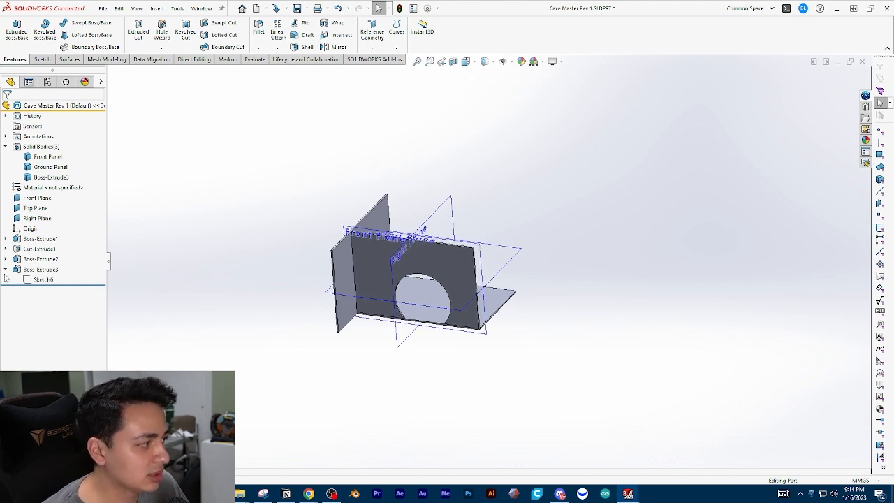
pyautogui.click(5, 269)
# Step: Mirror the side panel body across the Right Plane as a separate body, with solids left unmerged
pyautogui.click(340, 47)
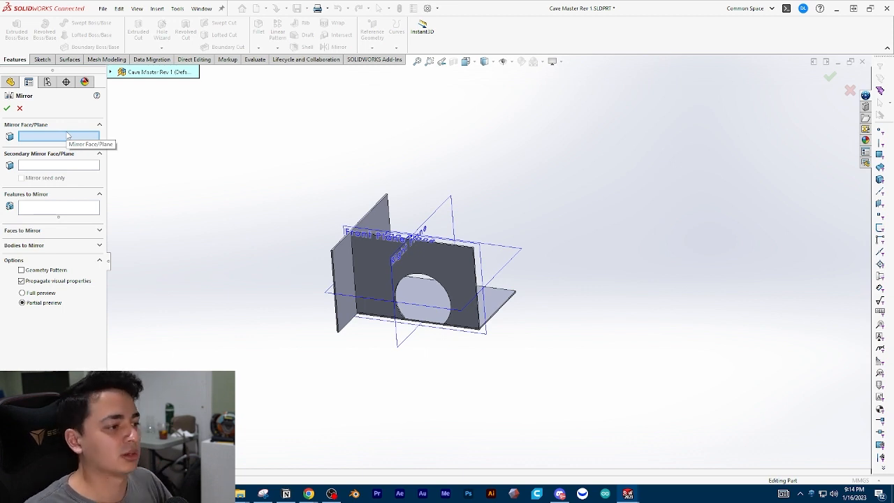
pyautogui.scroll(-2, 426, 222)
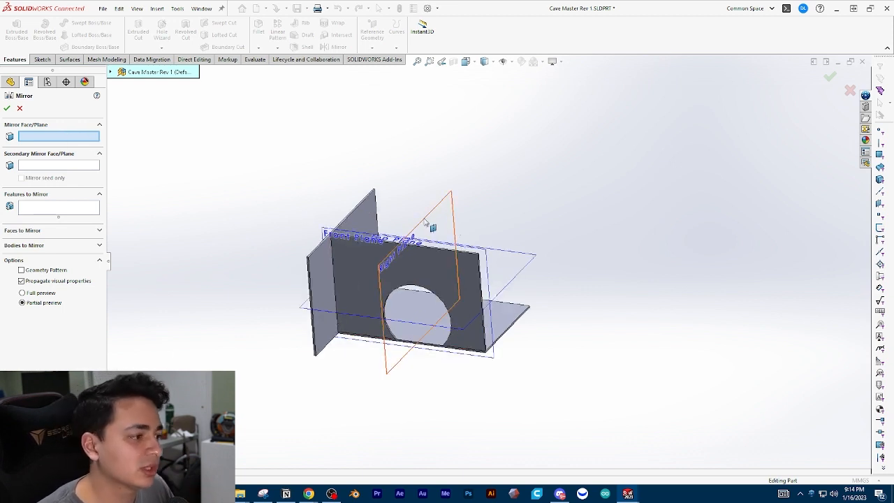
pyautogui.click(425, 222)
pyautogui.moveTo(414, 222); pyautogui.dragTo(356, 288, button='middle')
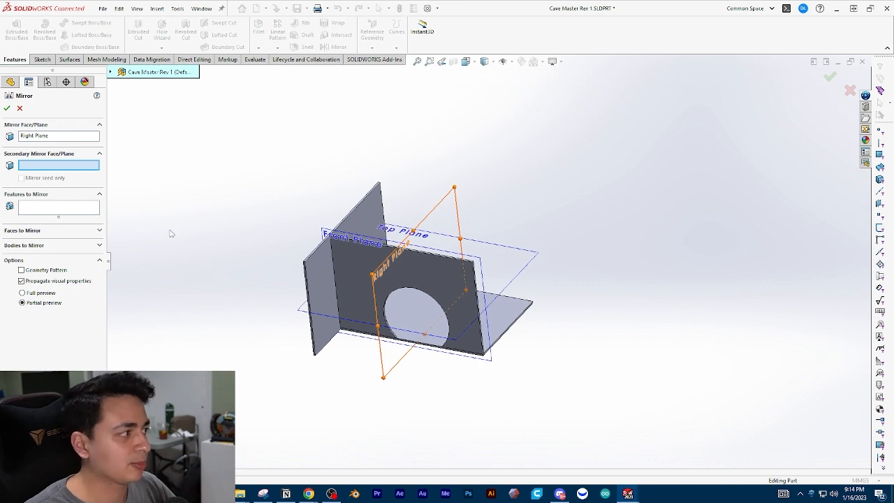
pyautogui.moveTo(441, 257); pyautogui.dragTo(419, 265, button='middle')
pyautogui.click(53, 207)
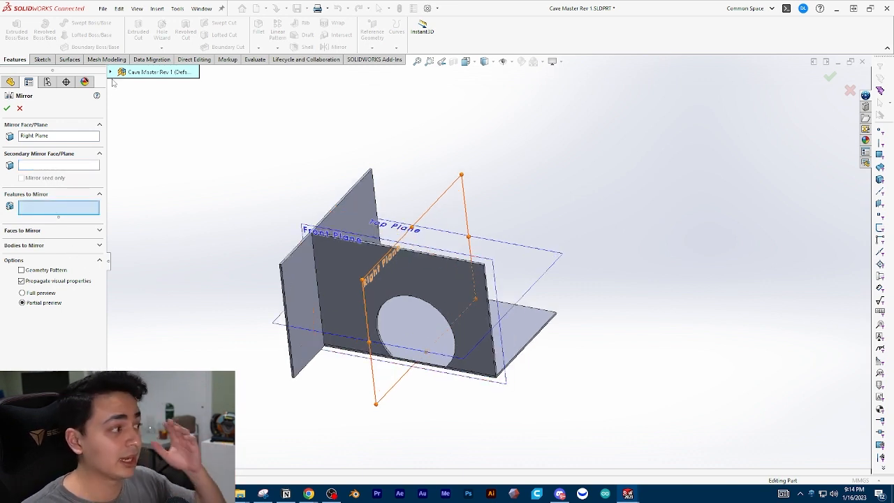
pyautogui.click(34, 245)
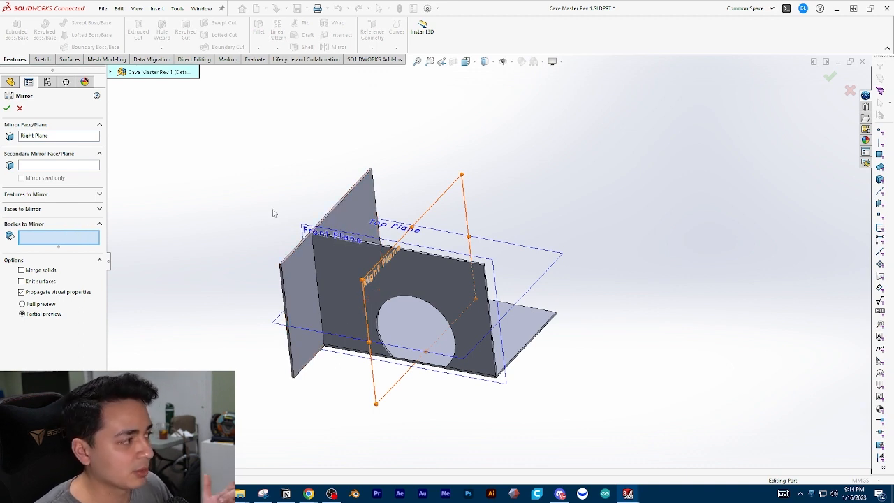
pyautogui.click(364, 217)
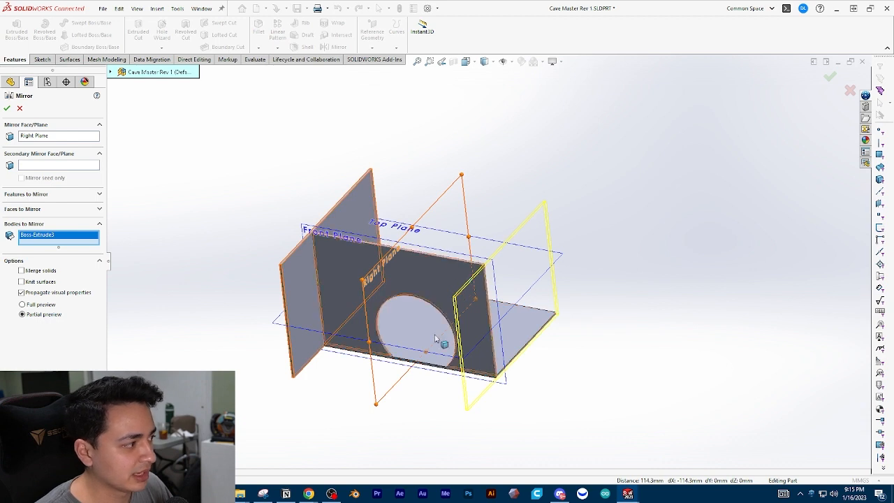
pyautogui.click(6, 109)
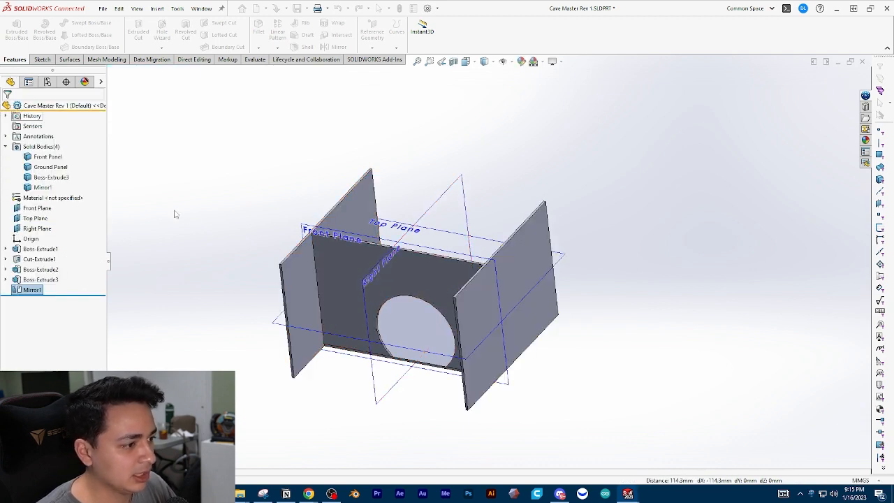
pyautogui.scroll(3, 411, 287)
pyautogui.moveTo(411, 287); pyautogui.dragTo(453, 237, button='middle')
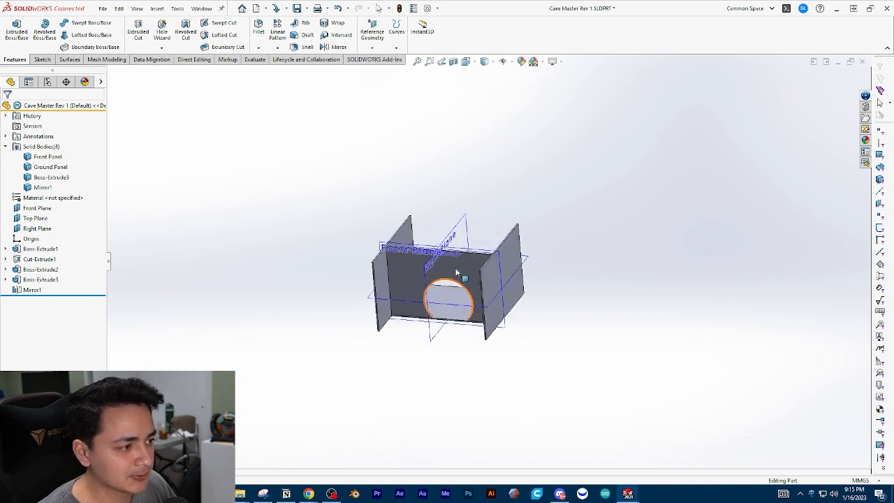
pyautogui.scroll(-2, 453, 238)
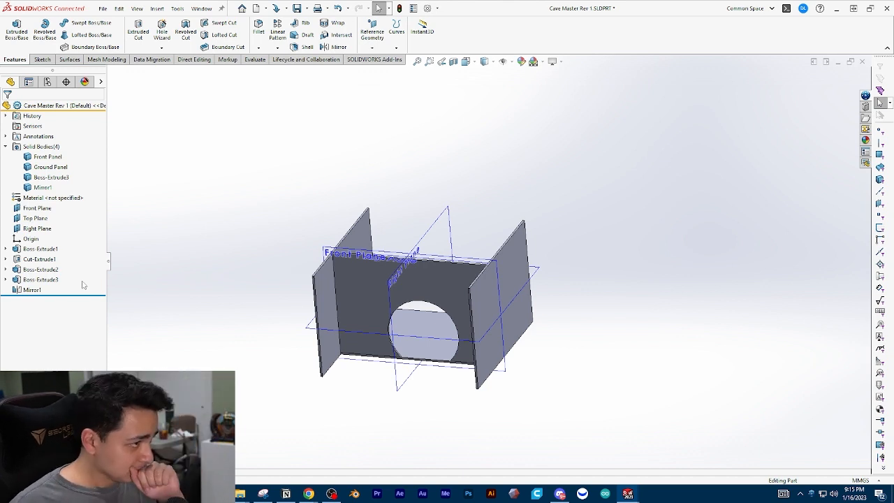
pyautogui.moveTo(220, 299); pyautogui.dragTo(349, 321, button='middle')
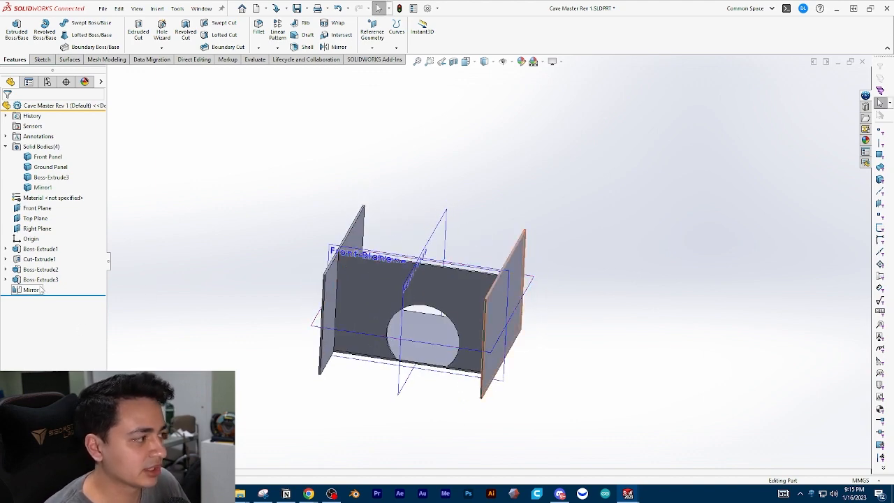